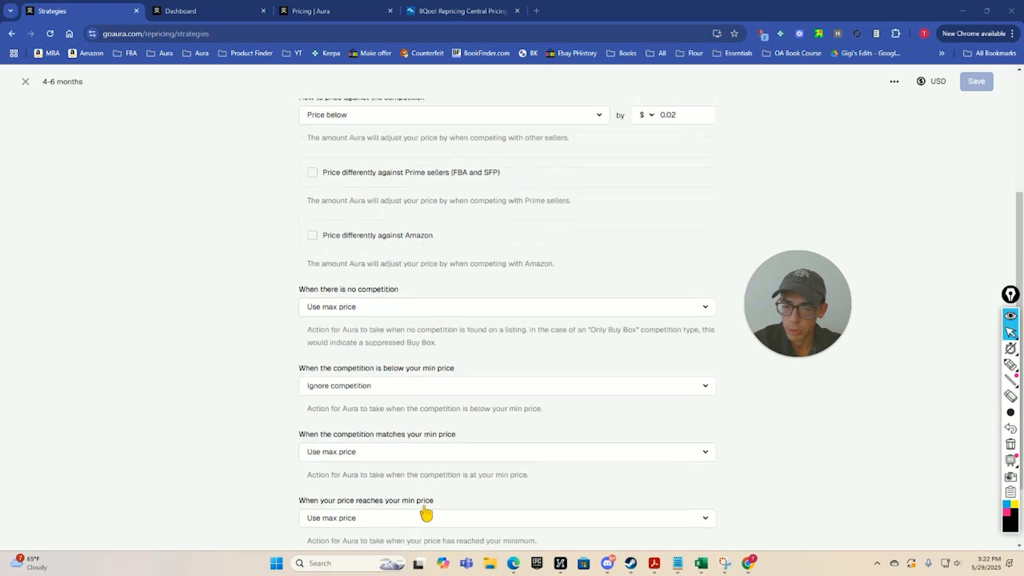
Review the Maintenance and Min/max price settings of the 4-6 months strategy, then close it.
{"action": "left_click", "coordinate": [487, 165]}
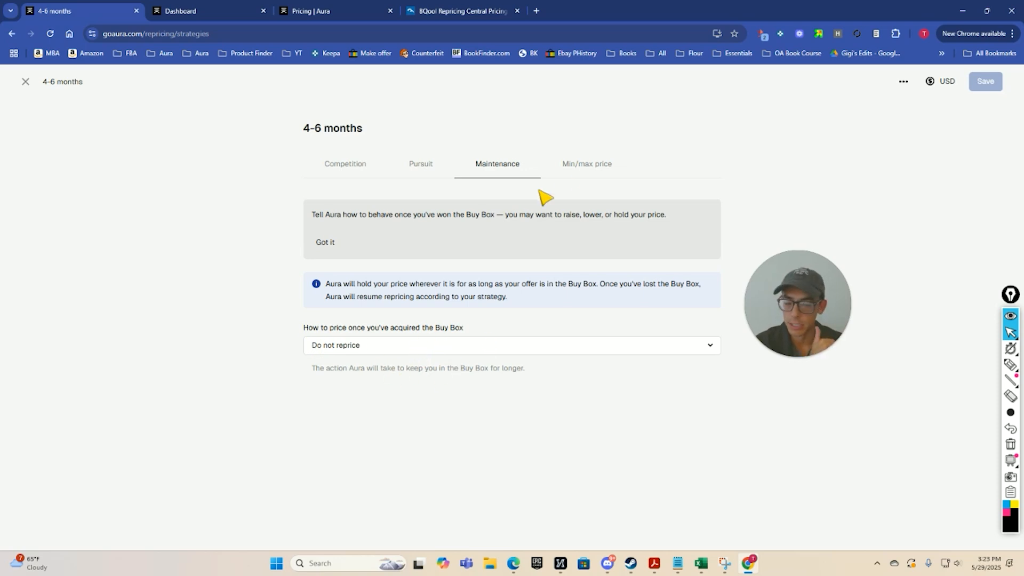
{"action": "left_click", "coordinate": [586, 166]}
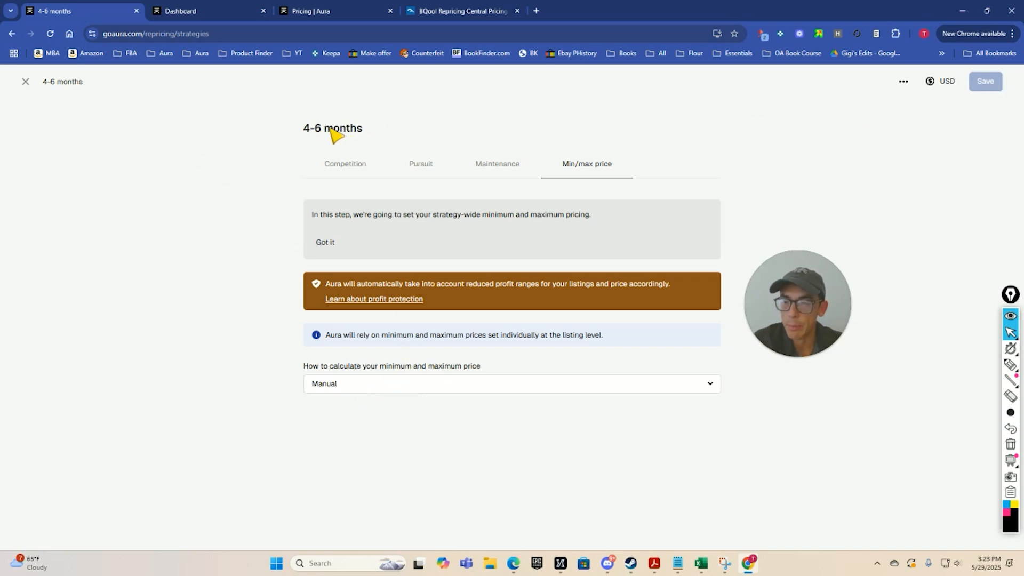
{"action": "left_click", "coordinate": [26, 81]}
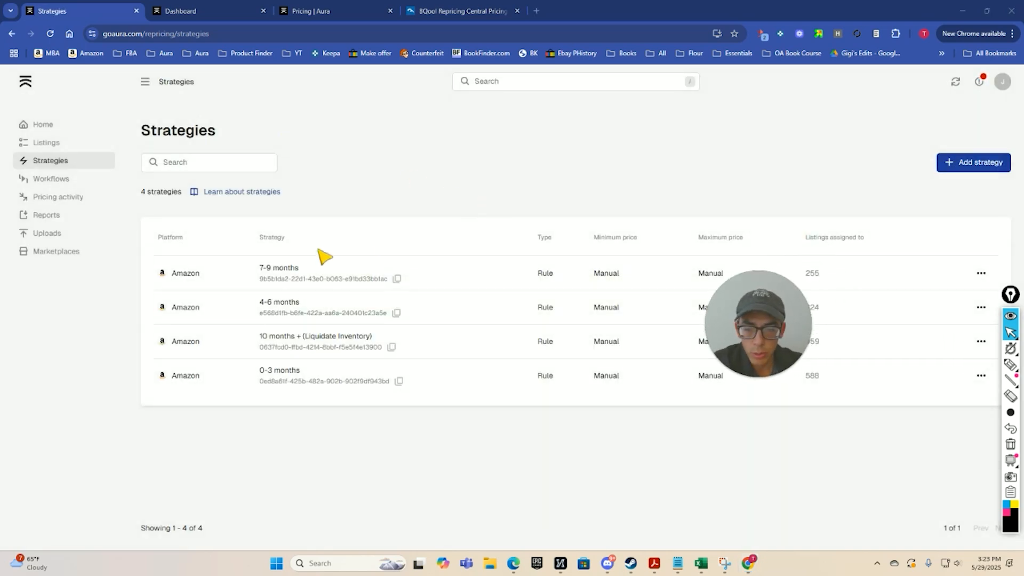
Open the 7-9 months strategy and review its Competition settings down to the used-item competition rule.
{"action": "left_click", "coordinate": [981, 273]}
{"action": "left_click", "coordinate": [931, 296]}
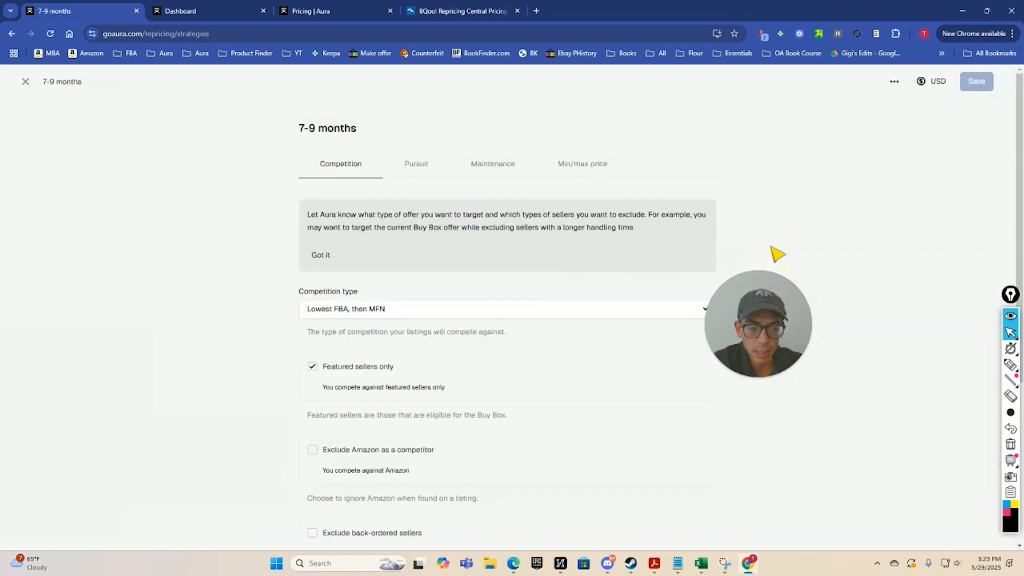
{"action": "scroll", "coordinate": [464, 184], "scroll_direction": "down", "scroll_amount": 1}
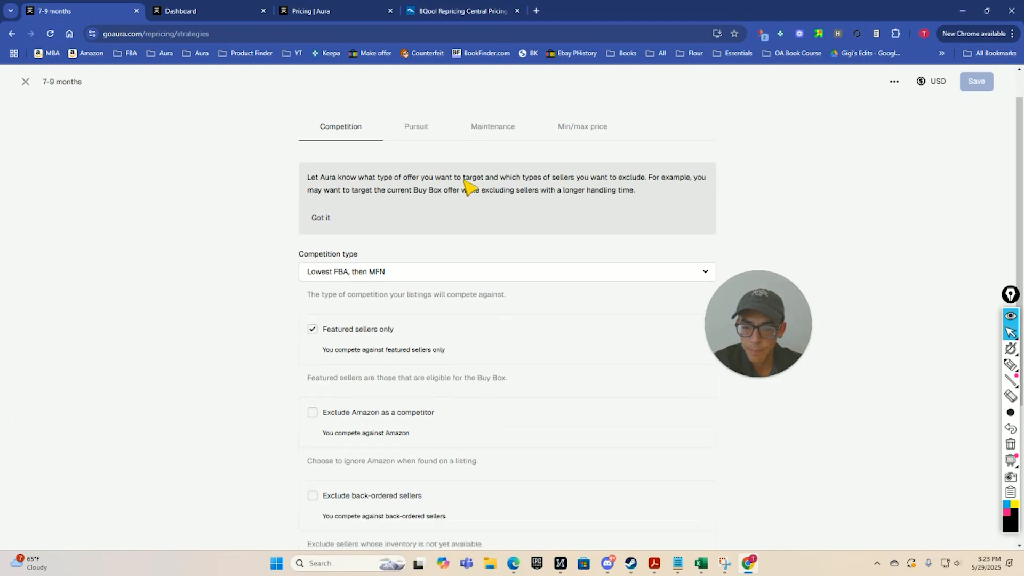
{"action": "scroll", "coordinate": [467, 184], "scroll_direction": "down", "scroll_amount": 3}
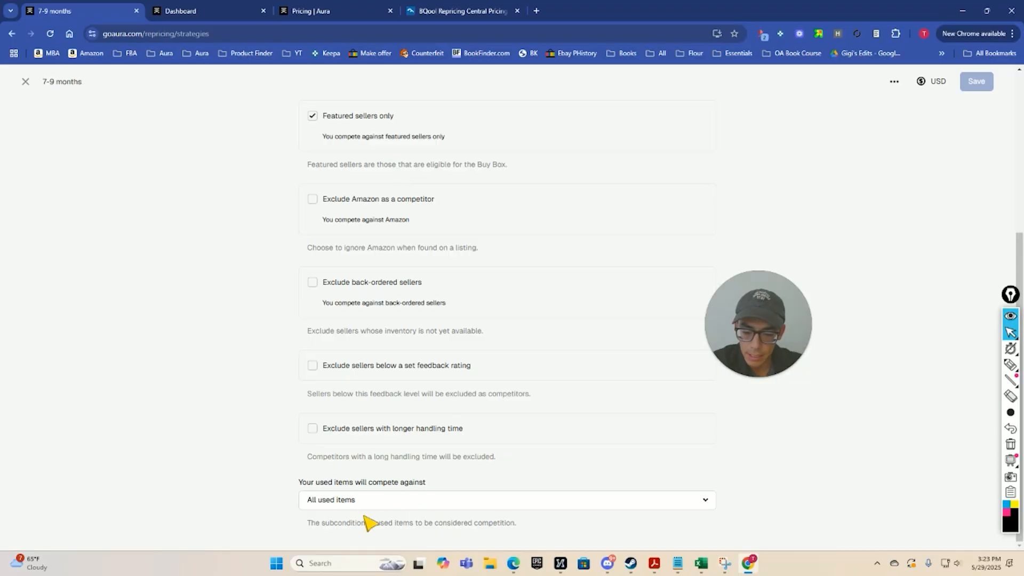
{"action": "scroll", "coordinate": [518, 401], "scroll_direction": "up", "scroll_amount": 5}
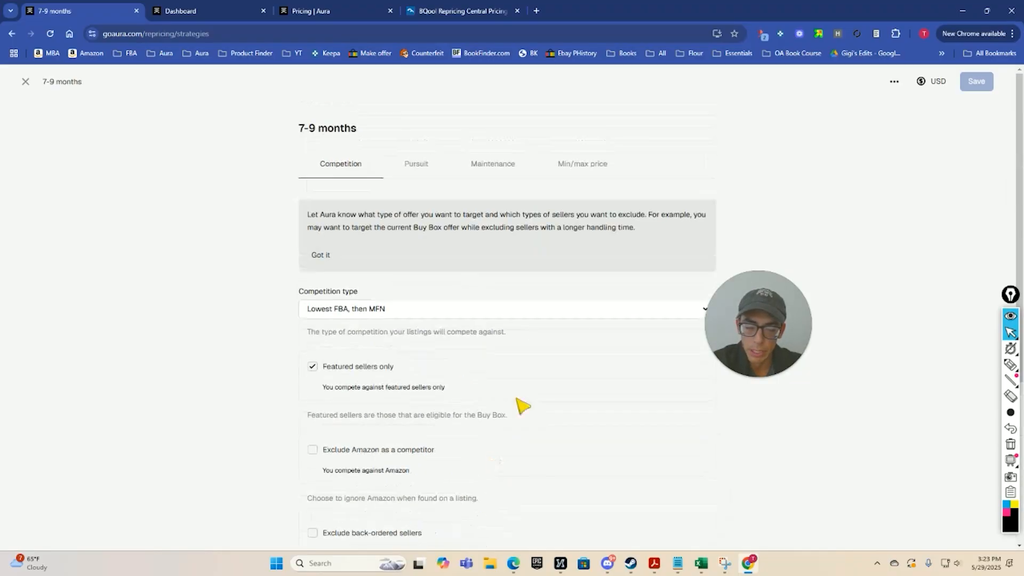
Examine the Pursuit settings of the 7-9 months strategy, from competitor pricing to the minimum-price and out-of-stock rules.
{"action": "left_click", "coordinate": [422, 164]}
{"action": "scroll", "coordinate": [384, 279], "scroll_direction": "down", "scroll_amount": 1}
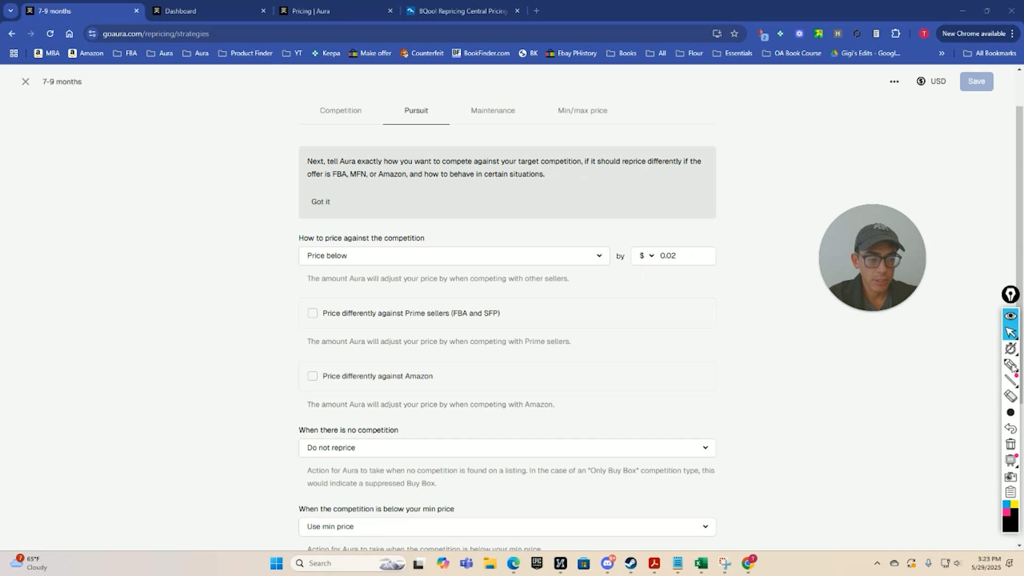
{"action": "left_click_drag", "start_coordinate": [776, 109], "coordinate": [778, 130]}
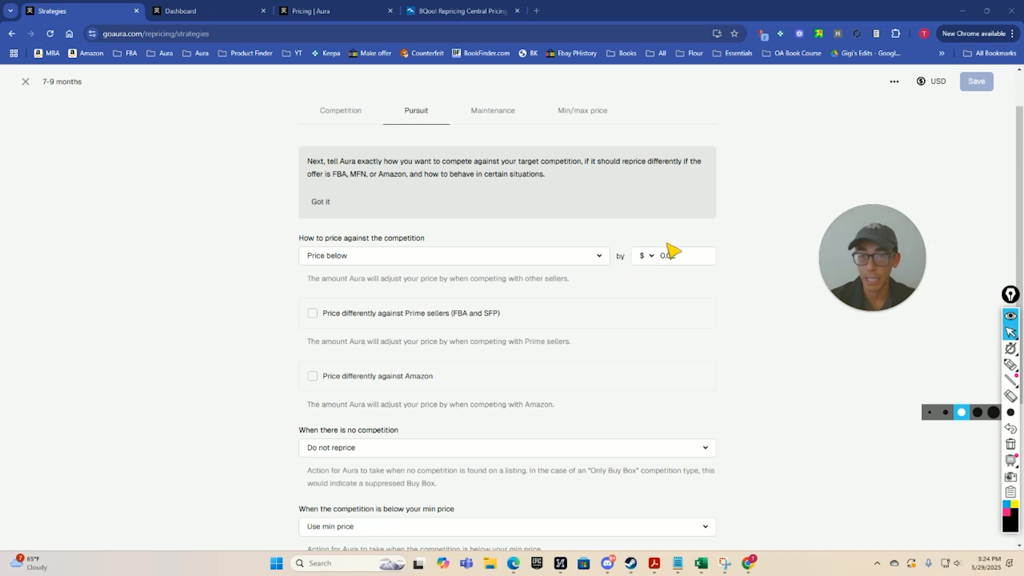
{"action": "scroll", "coordinate": [673, 251], "scroll_direction": "down", "scroll_amount": 2}
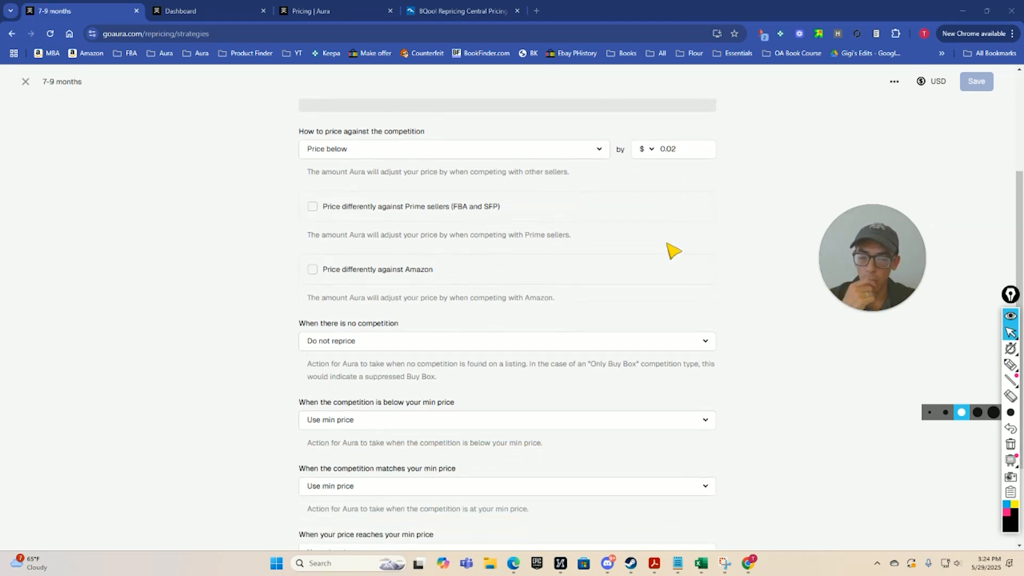
{"action": "scroll", "coordinate": [673, 251], "scroll_direction": "down", "scroll_amount": 2}
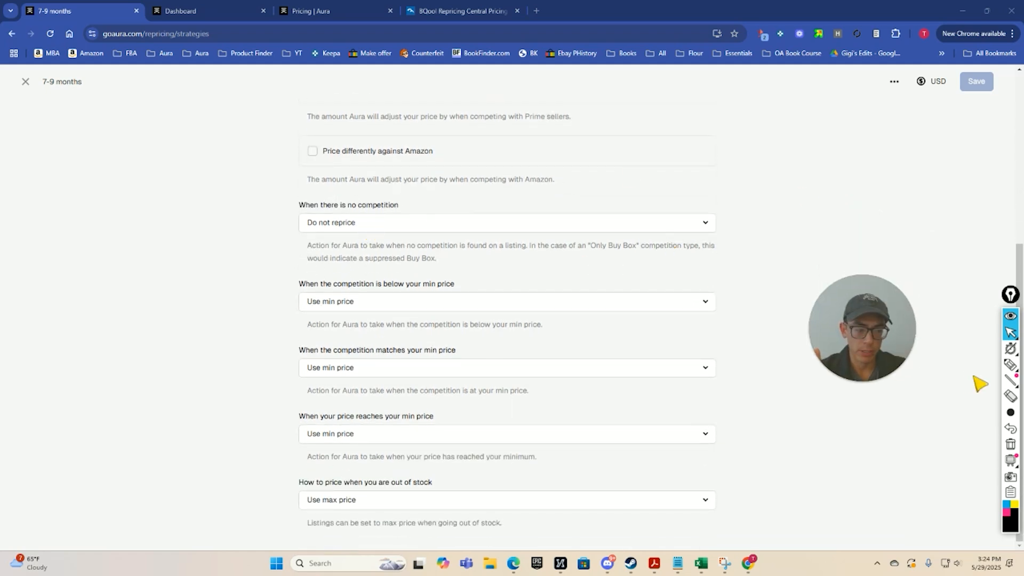
Handwrite the example prices 40, 50 and 47 beside the Pursuit settings, then clear the annotations.
{"action": "left_click_drag", "start_coordinate": [838, 120], "coordinate": [843, 139]}
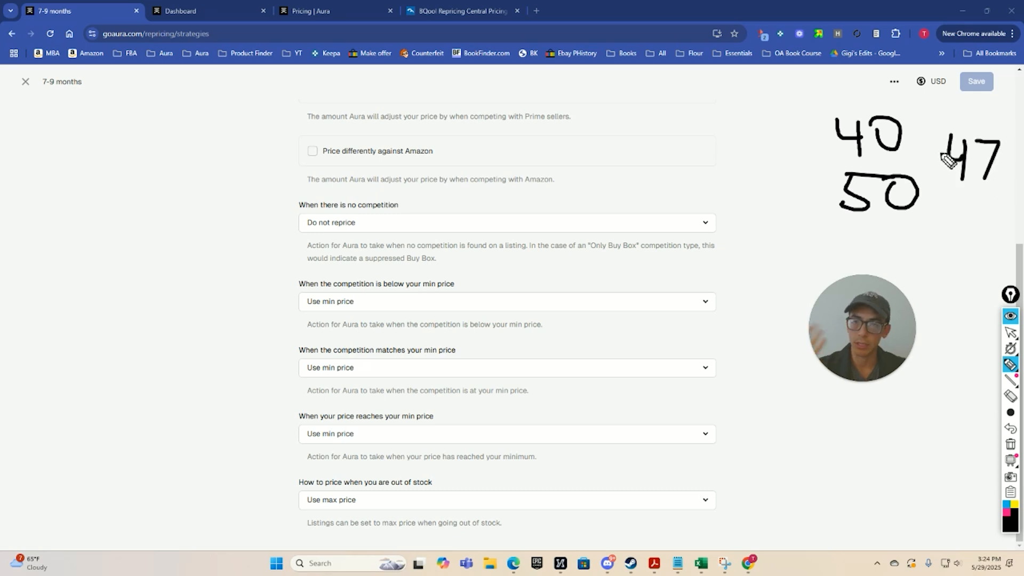
{"action": "left_click", "coordinate": [1011, 444]}
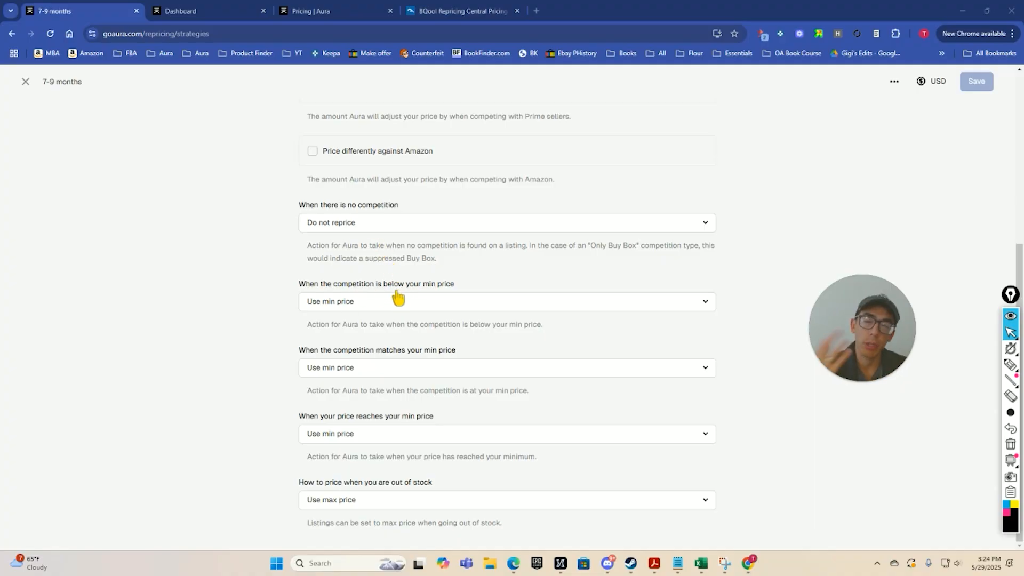
{"action": "mouse_move", "coordinate": [1007, 368]}
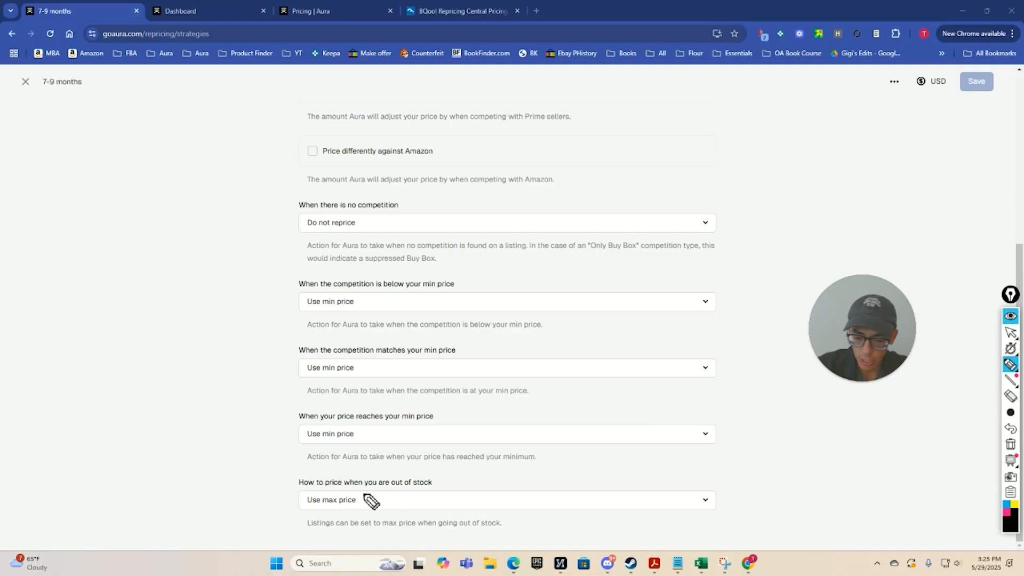
{"action": "key", "text": "ctrl+shift+2"}
View the Maintenance settings of the 7-9 months strategy for pricing once the Buy Box is acquired.
{"action": "scroll", "coordinate": [405, 459], "scroll_direction": "up", "scroll_amount": 10}
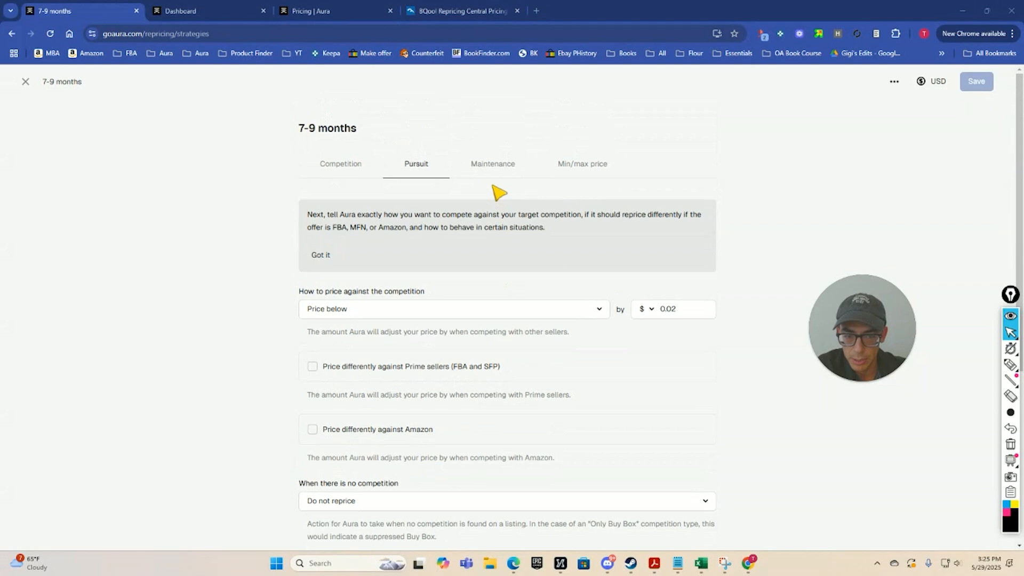
{"action": "left_click", "coordinate": [497, 164]}
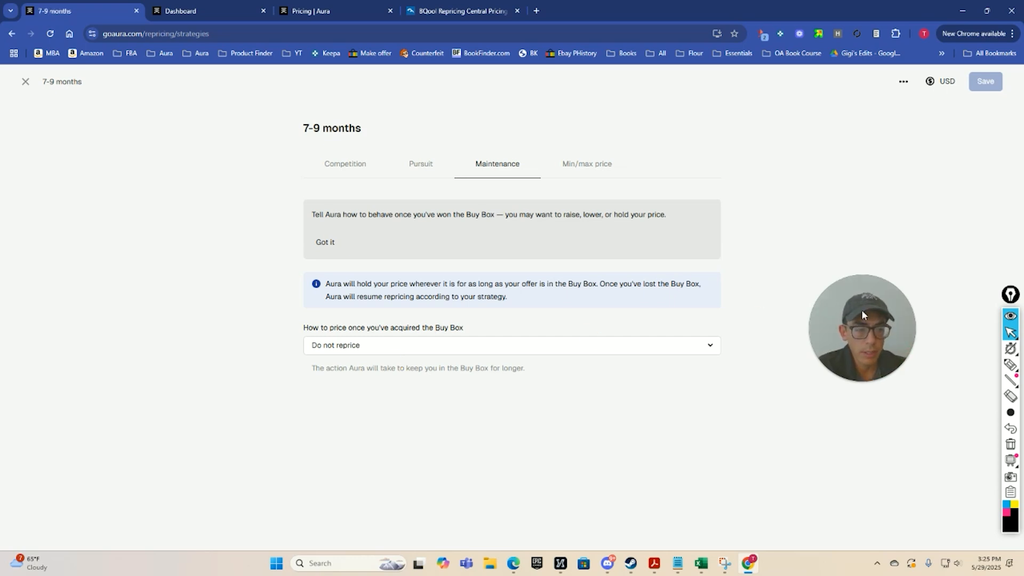
{"action": "left_click_drag", "start_coordinate": [862, 311], "coordinate": [816, 336]}
Handwrite the example prices 37, 40, 50 and a circled 45 beside the Maintenance settings, then clear the annotations.
{"action": "left_click_drag", "start_coordinate": [855, 140], "coordinate": [870, 160]}
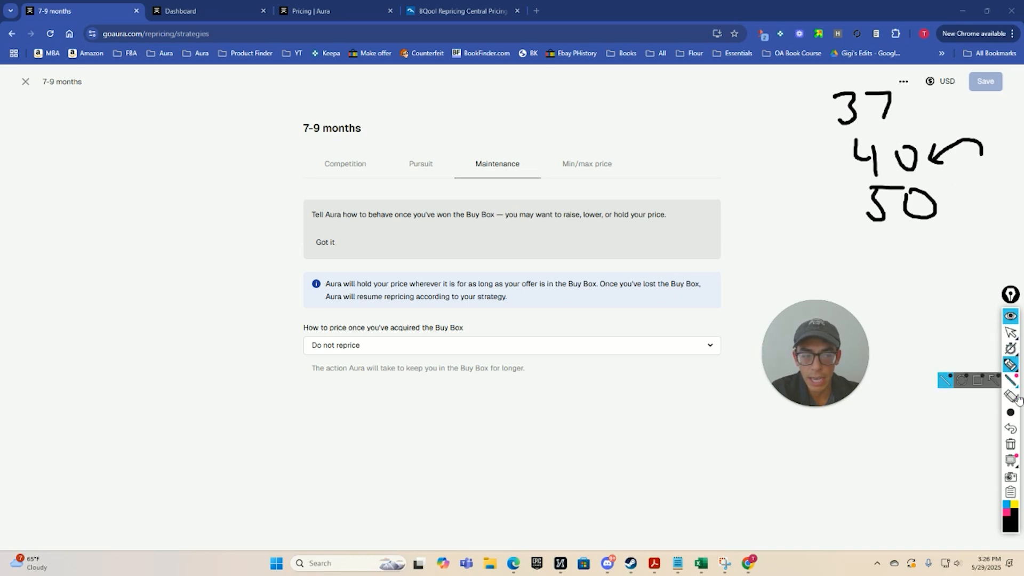
{"action": "left_click", "coordinate": [1010, 428]}
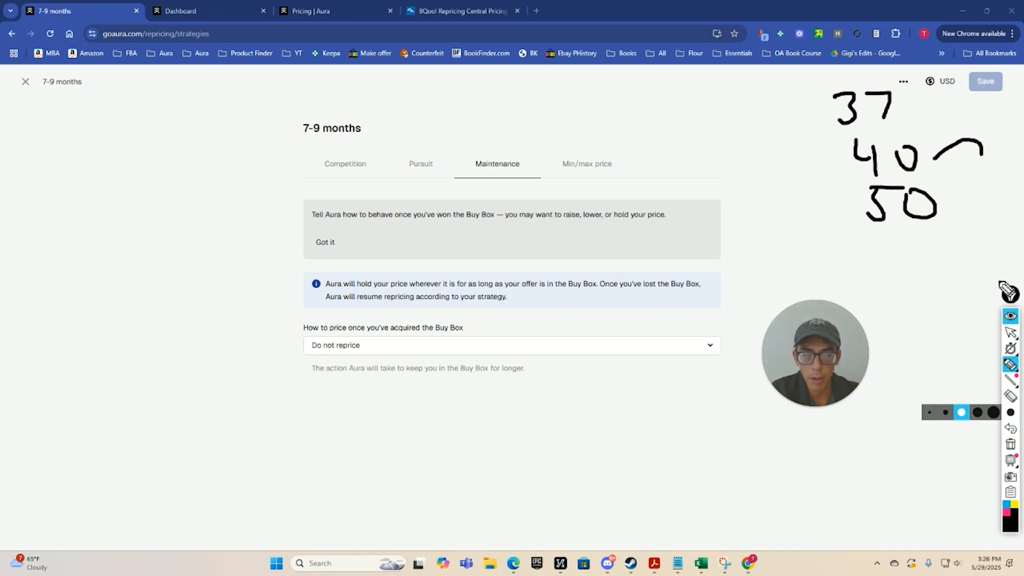
{"action": "left_click", "coordinate": [1010, 429]}
{"action": "left_click_drag", "start_coordinate": [949, 143], "coordinate": [967, 154]}
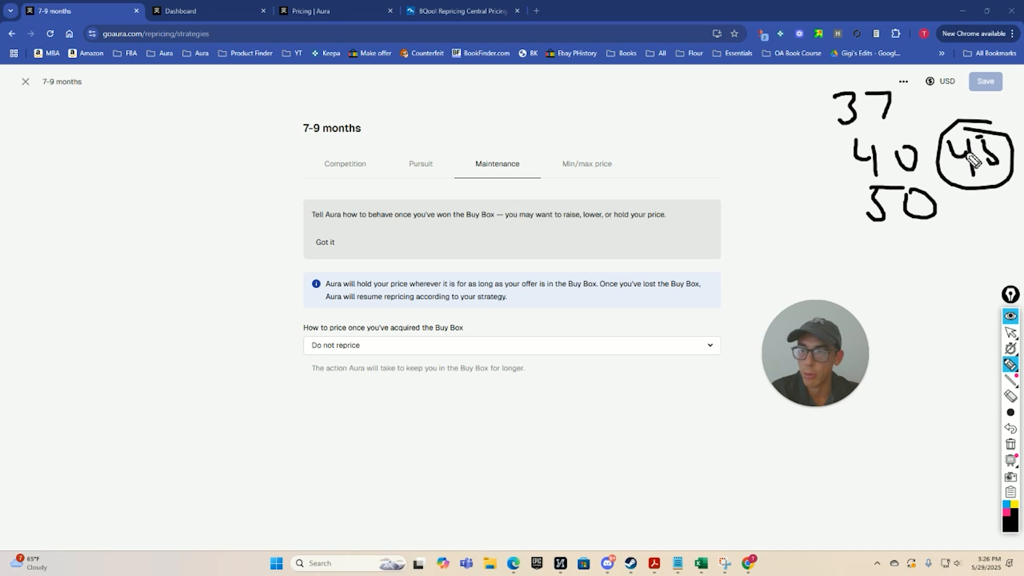
{"action": "left_click", "coordinate": [1011, 447]}
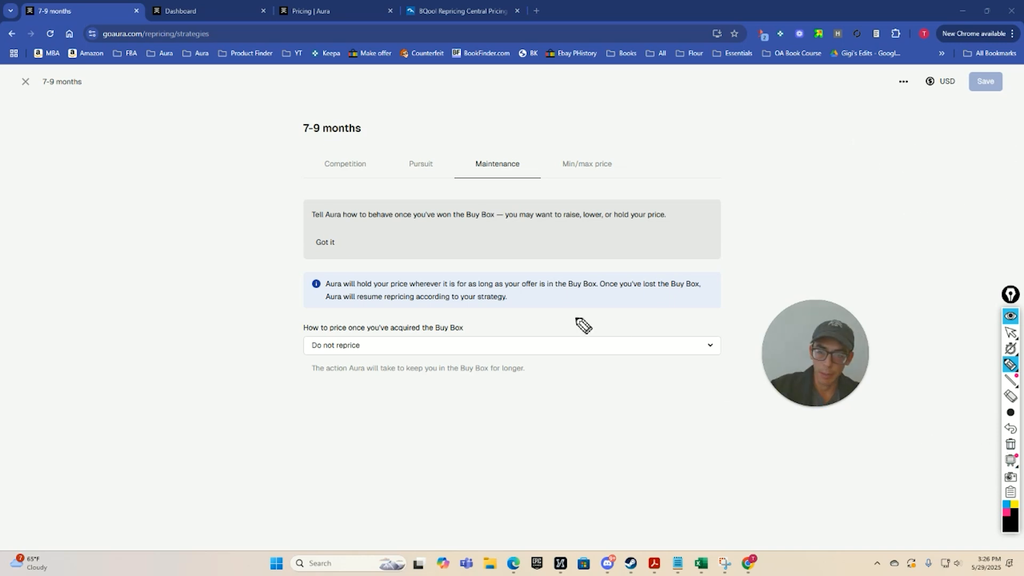
Check the Min/max price settings of the 7-9 months strategy and close it.
{"action": "left_click", "coordinate": [594, 172]}
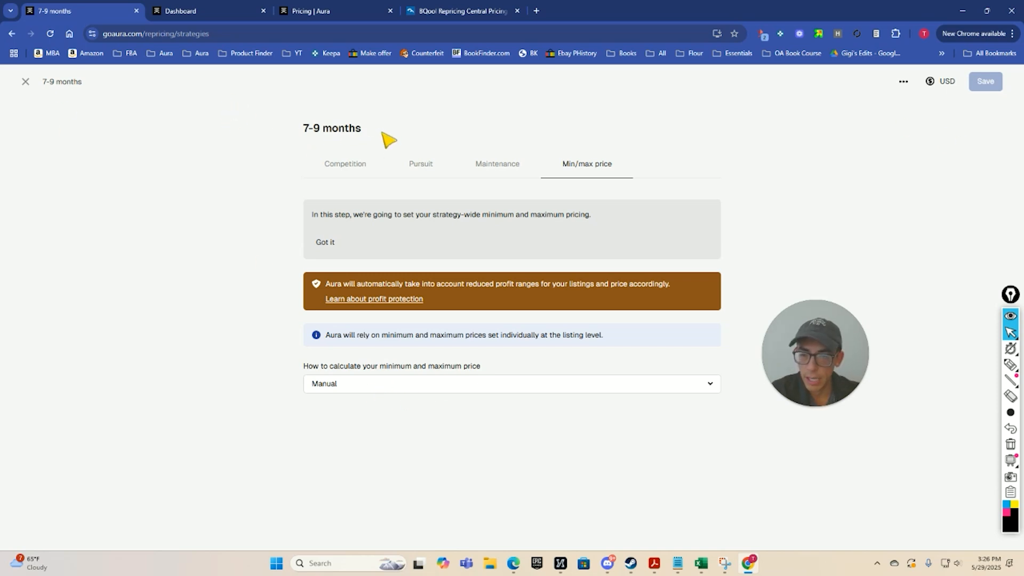
{"action": "left_click", "coordinate": [25, 82]}
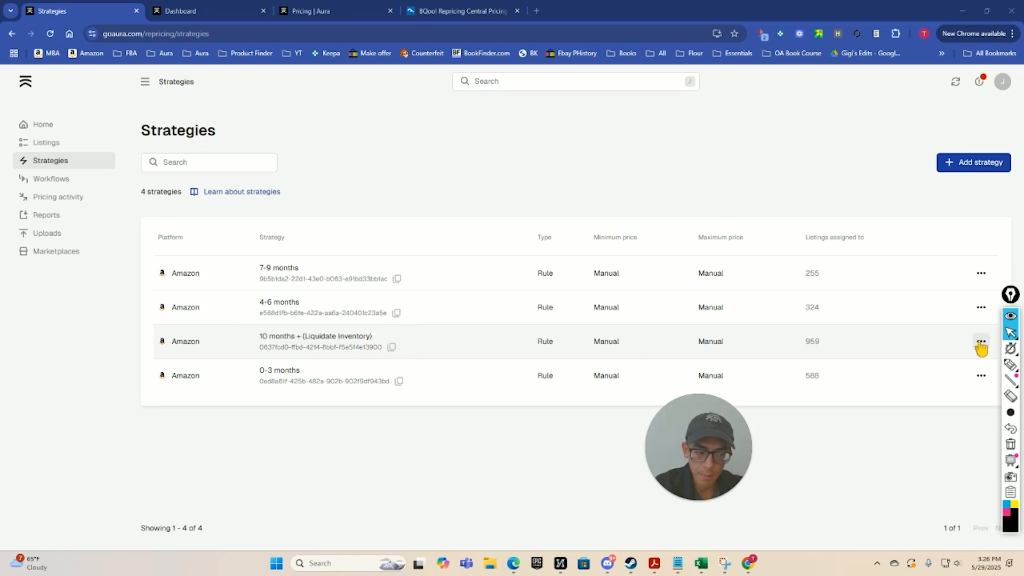
Open the 10 months + (Liquidate Inventory) strategy and review all of its Competition settings.
{"action": "left_click", "coordinate": [809, 355]}
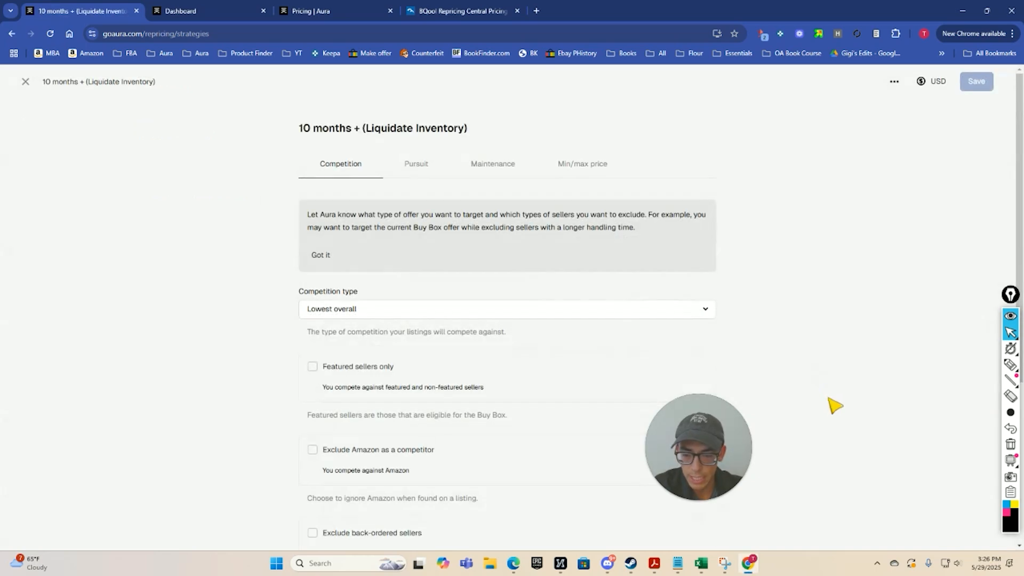
{"action": "left_click", "coordinate": [25, 81]}
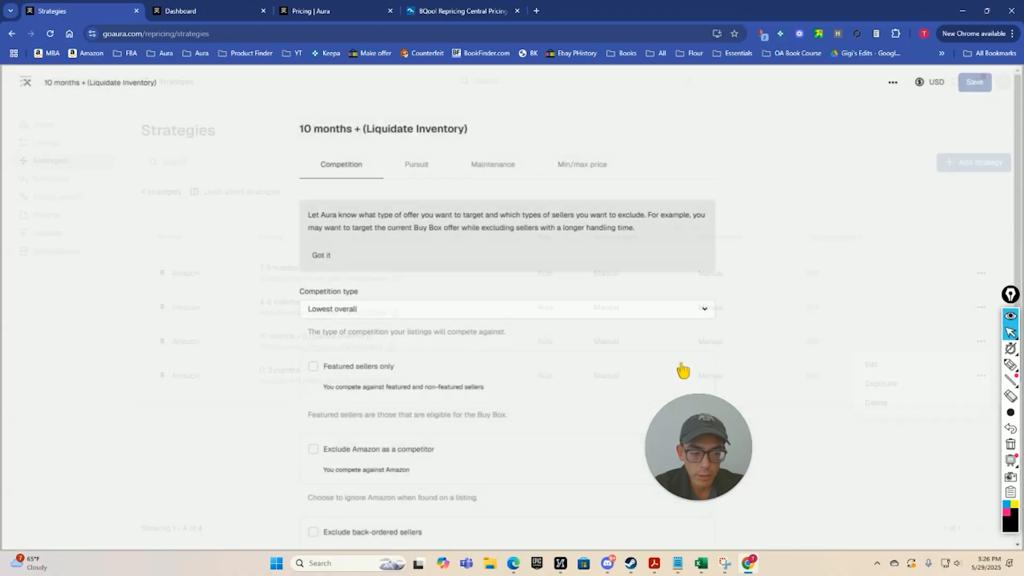
{"action": "scroll", "coordinate": [468, 331], "scroll_direction": "down", "scroll_amount": 2}
{"action": "scroll", "coordinate": [335, 167], "scroll_direction": "down", "scroll_amount": 2}
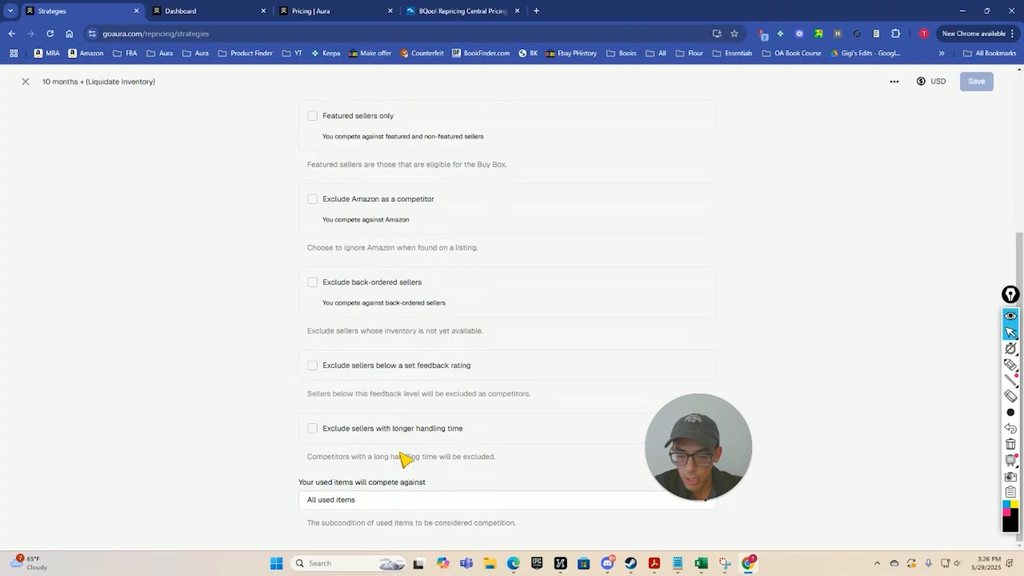
{"action": "scroll", "coordinate": [419, 482], "scroll_direction": "up", "scroll_amount": 5}
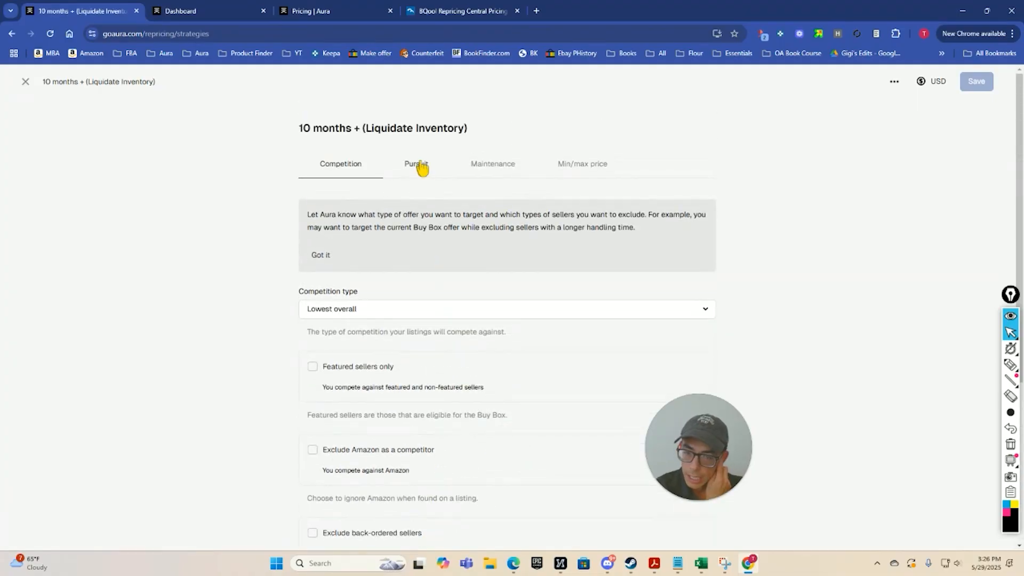
Review the Pursuit settings of the 10 months + (Liquidate Inventory) strategy and bring up its Maintenance settings.
{"action": "left_click", "coordinate": [417, 164]}
{"action": "scroll", "coordinate": [428, 204], "scroll_direction": "down", "scroll_amount": 2}
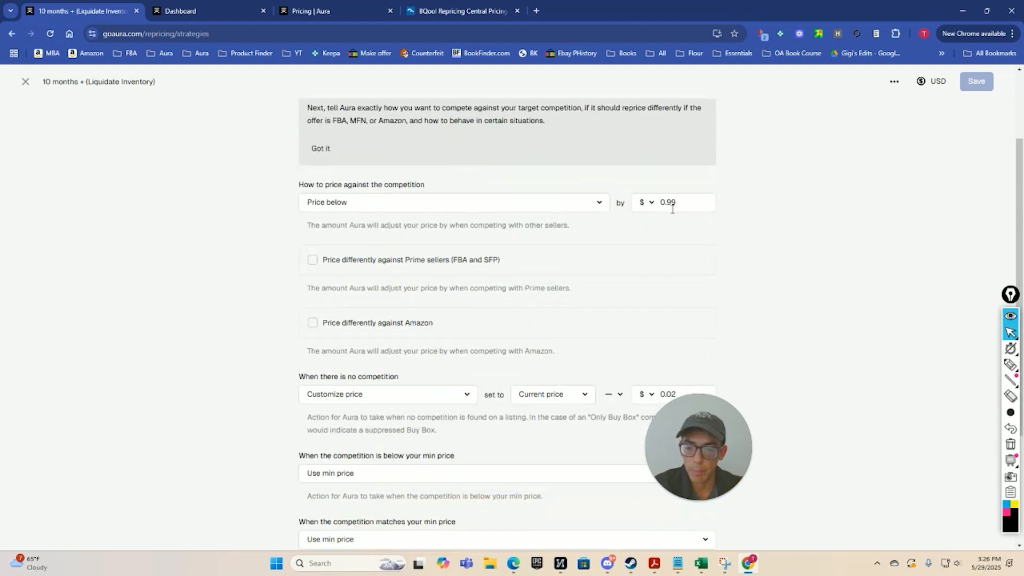
{"action": "scroll", "coordinate": [672, 209], "scroll_direction": "down", "scroll_amount": 2}
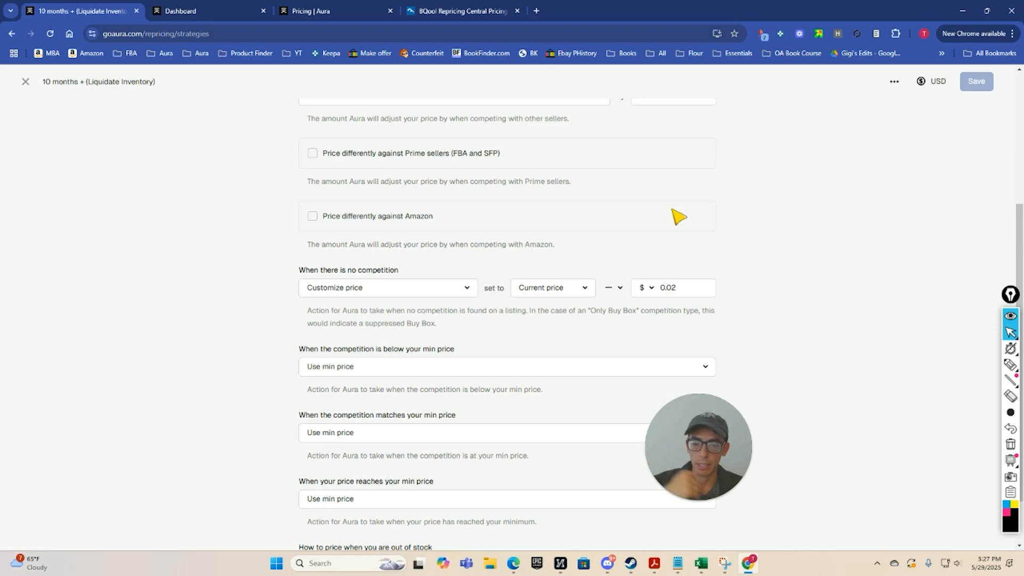
{"action": "scroll", "coordinate": [555, 187], "scroll_direction": "down", "scroll_amount": 1}
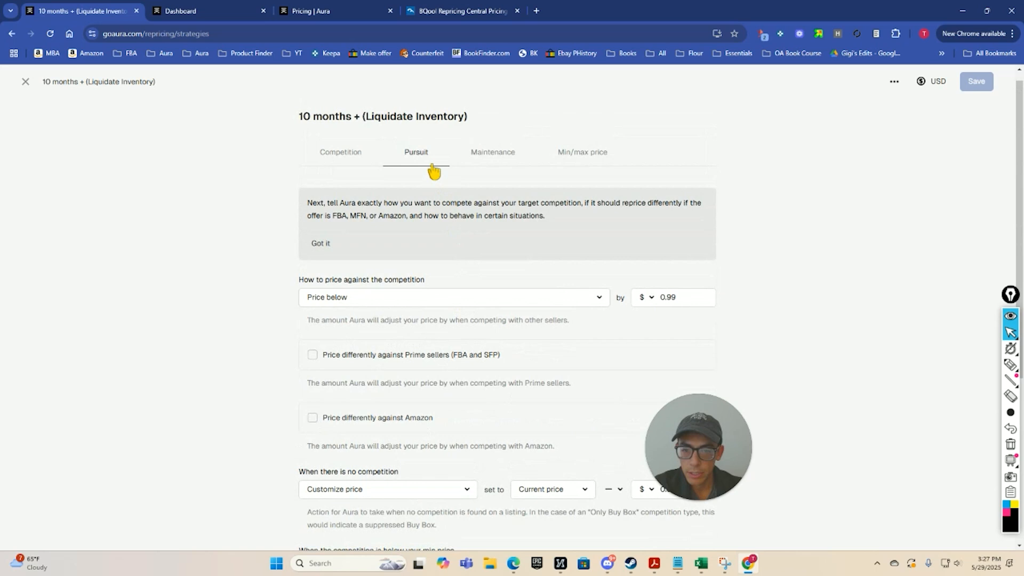
{"action": "left_click", "coordinate": [481, 156]}
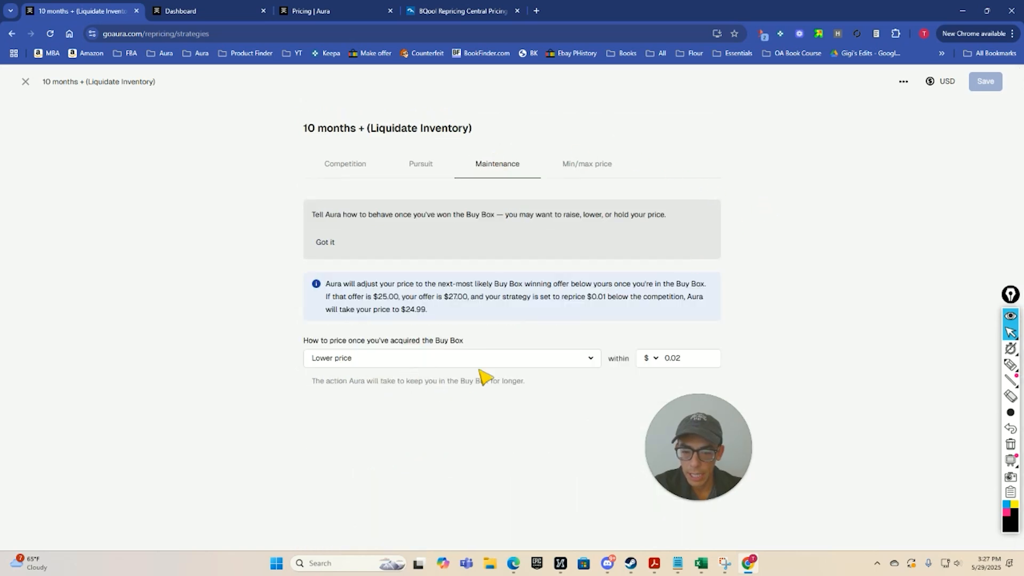
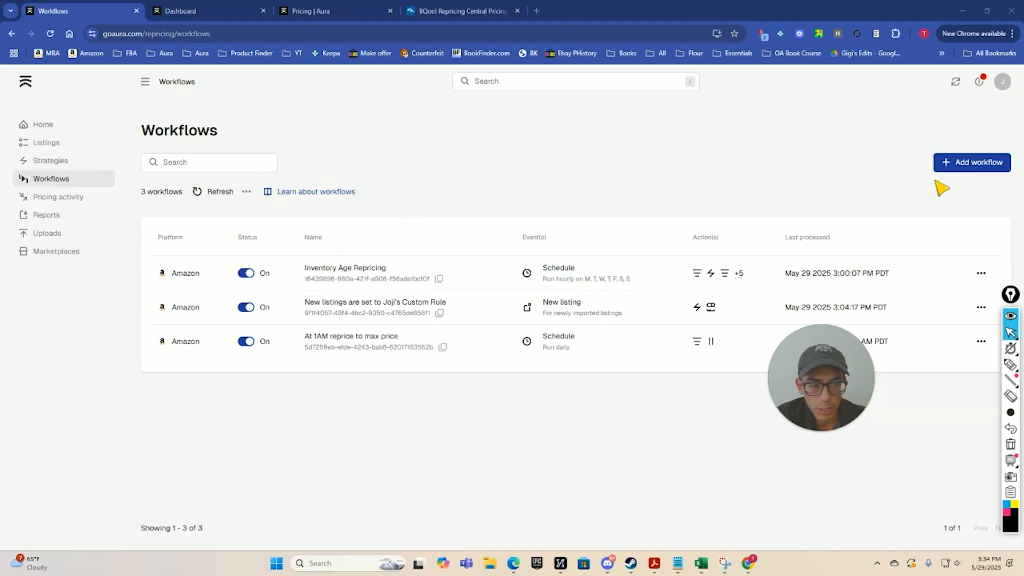
Start a new workflow and choose a Schedule event as its trigger.
{"action": "left_click", "coordinate": [958, 168]}
{"action": "left_click", "coordinate": [975, 86]}
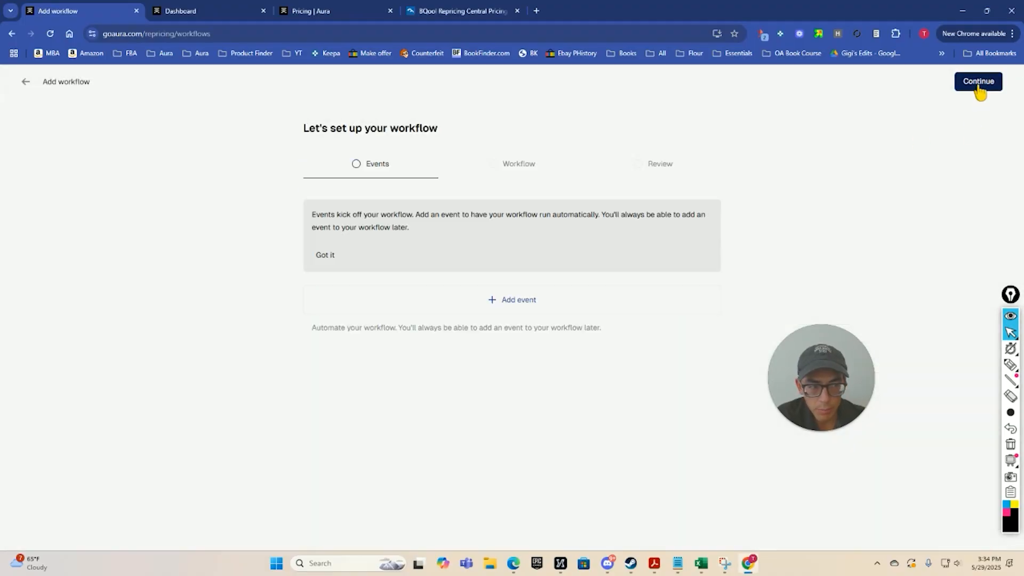
{"action": "left_click", "coordinate": [510, 303]}
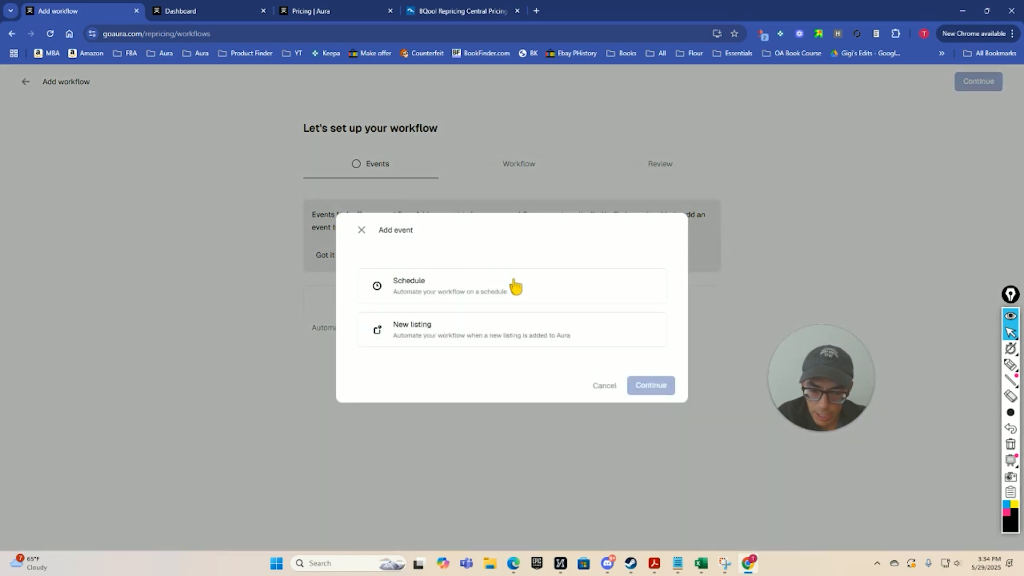
{"action": "left_click", "coordinate": [458, 286]}
{"action": "left_click", "coordinate": [640, 382]}
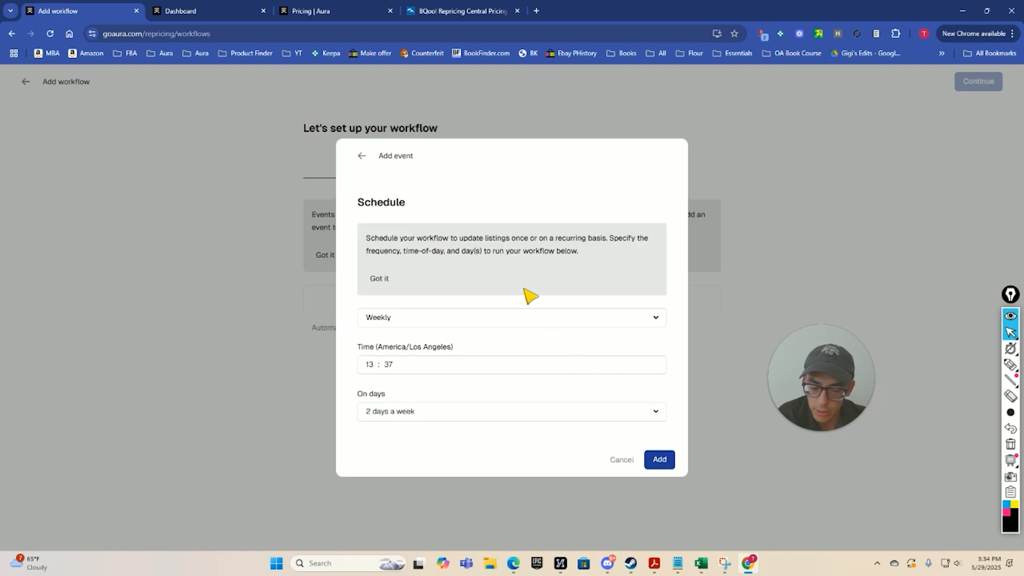
Set the schedule to run every hour, check its days, add the event and continue to the workflow's actions.
{"action": "left_click", "coordinate": [469, 320]}
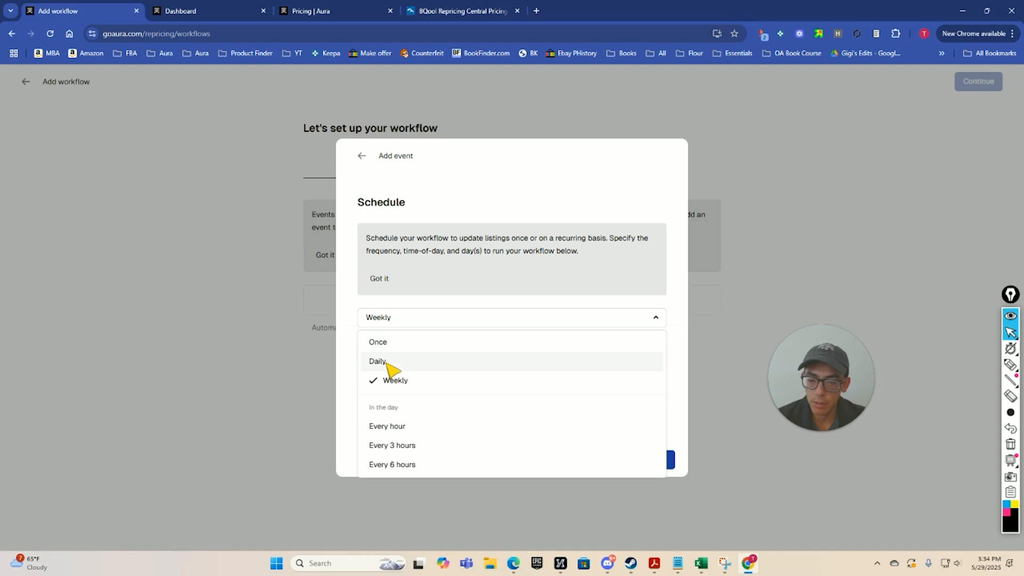
{"action": "left_click", "coordinate": [405, 426]}
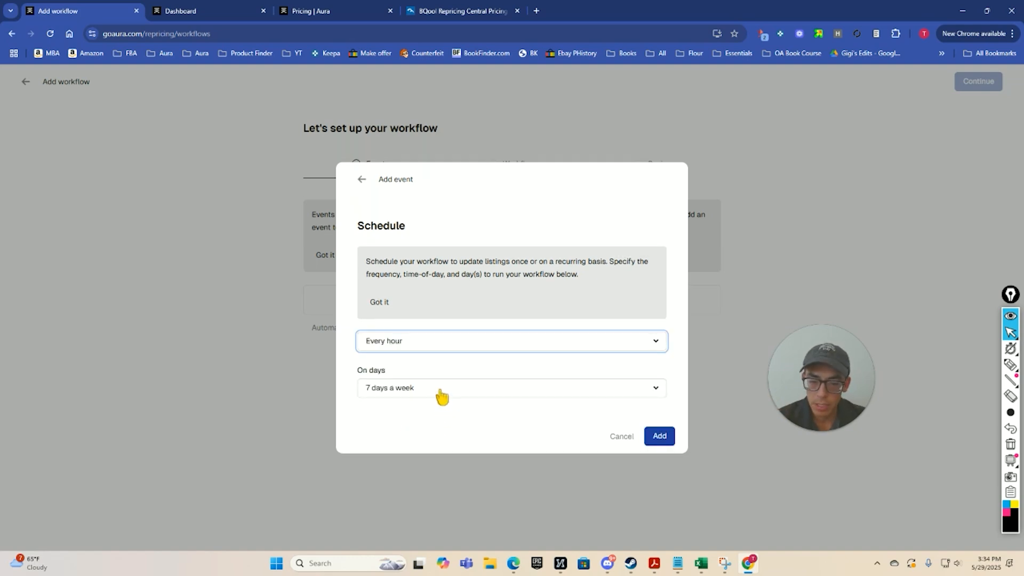
{"action": "left_click", "coordinate": [411, 392]}
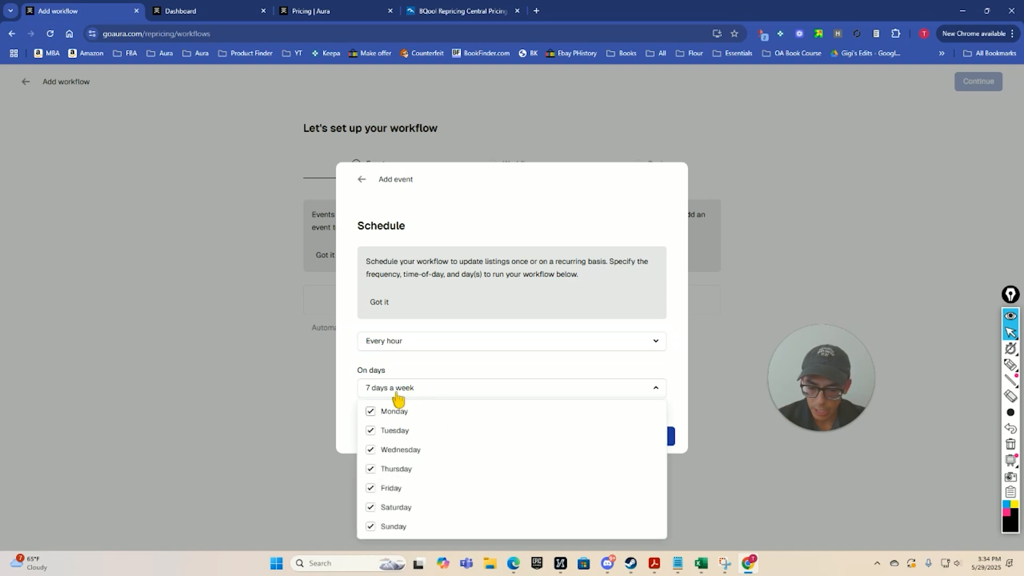
{"action": "left_click", "coordinate": [354, 381]}
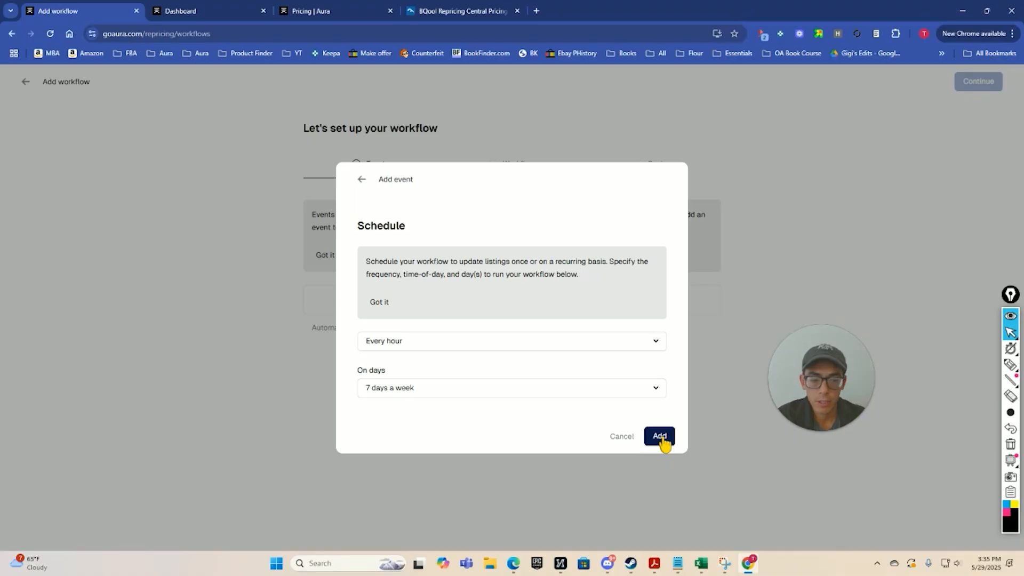
{"action": "left_click", "coordinate": [659, 436]}
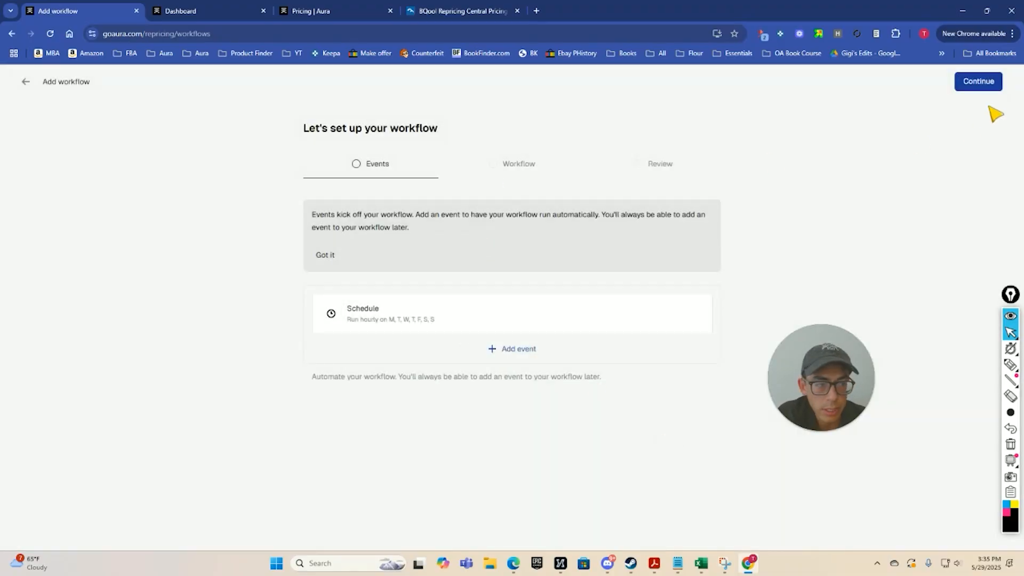
{"action": "left_click", "coordinate": [978, 81]}
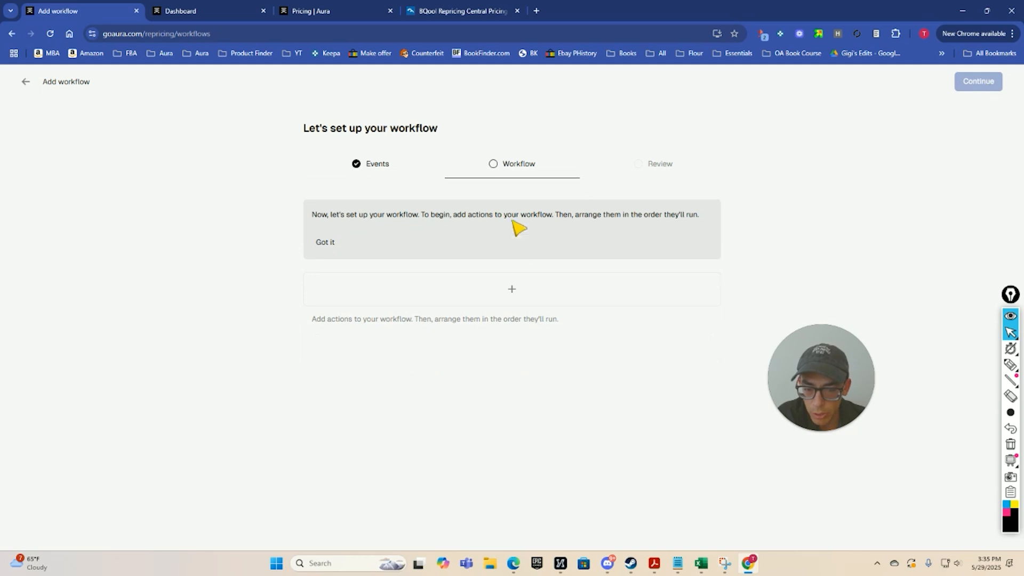
Start a Filter block action and enable filtering by age of inventory.
{"action": "left_click", "coordinate": [510, 290]}
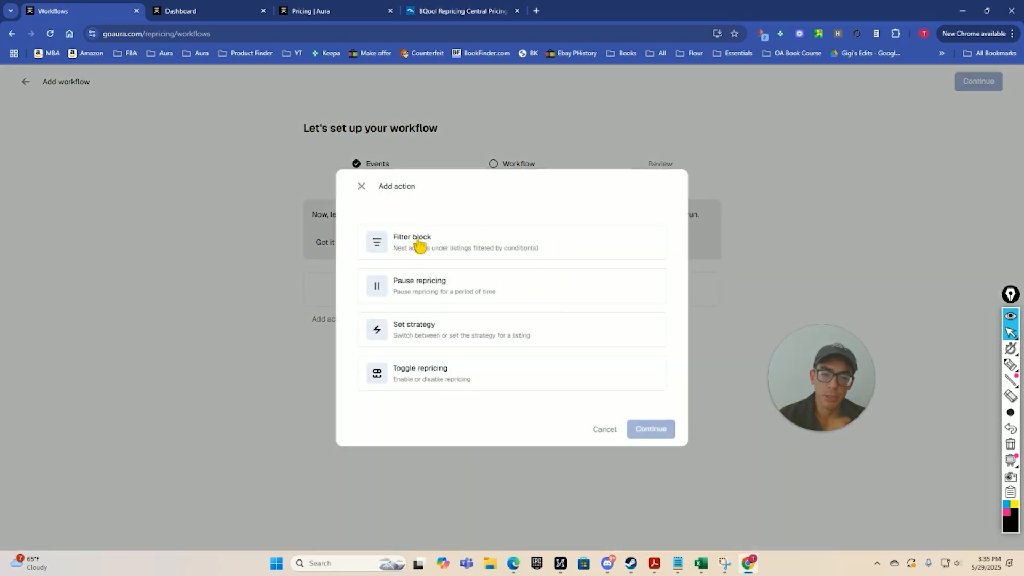
{"action": "left_click", "coordinate": [460, 247]}
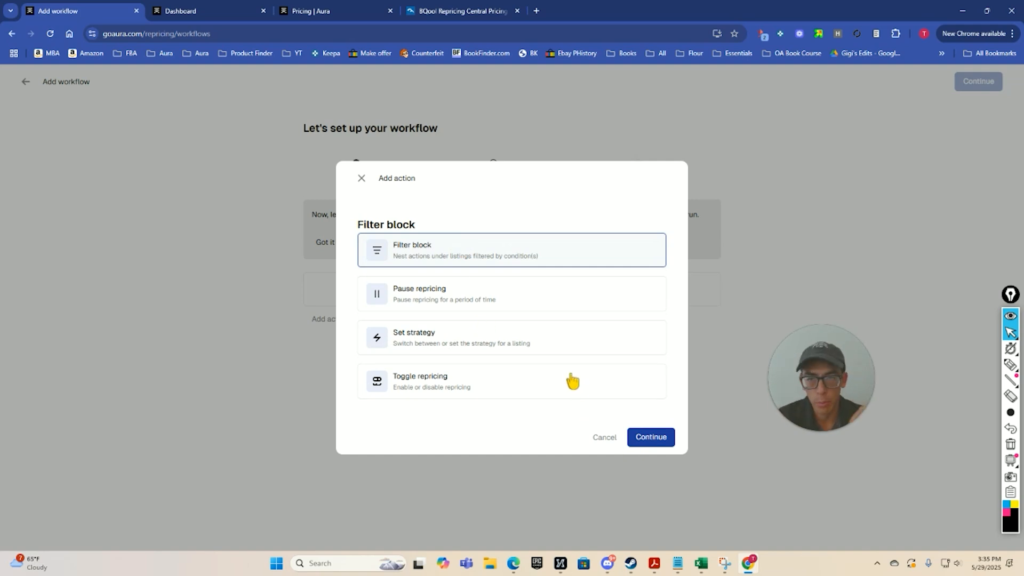
{"action": "left_click", "coordinate": [660, 438]}
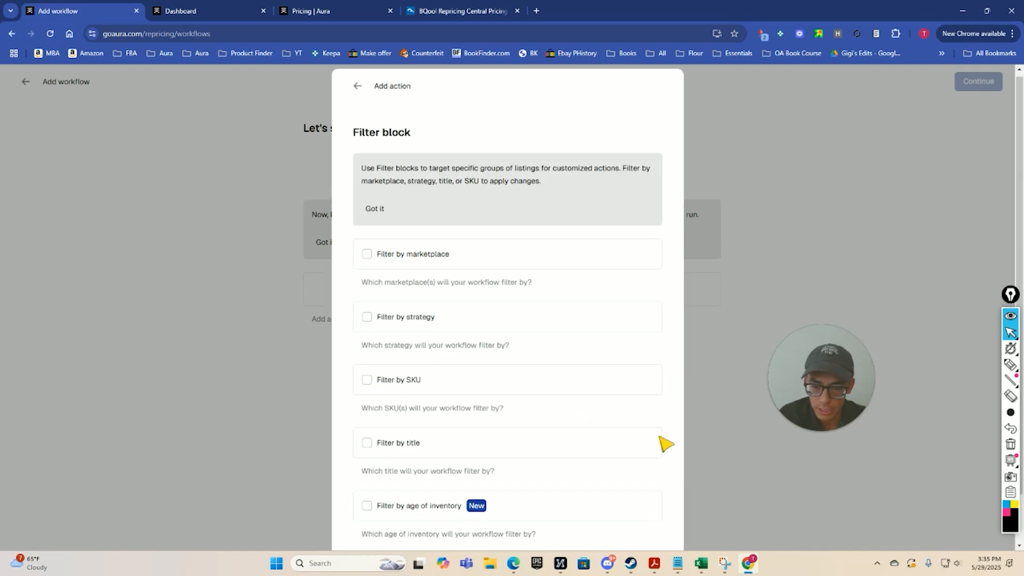
{"action": "scroll", "coordinate": [596, 371], "scroll_direction": "down", "scroll_amount": 1}
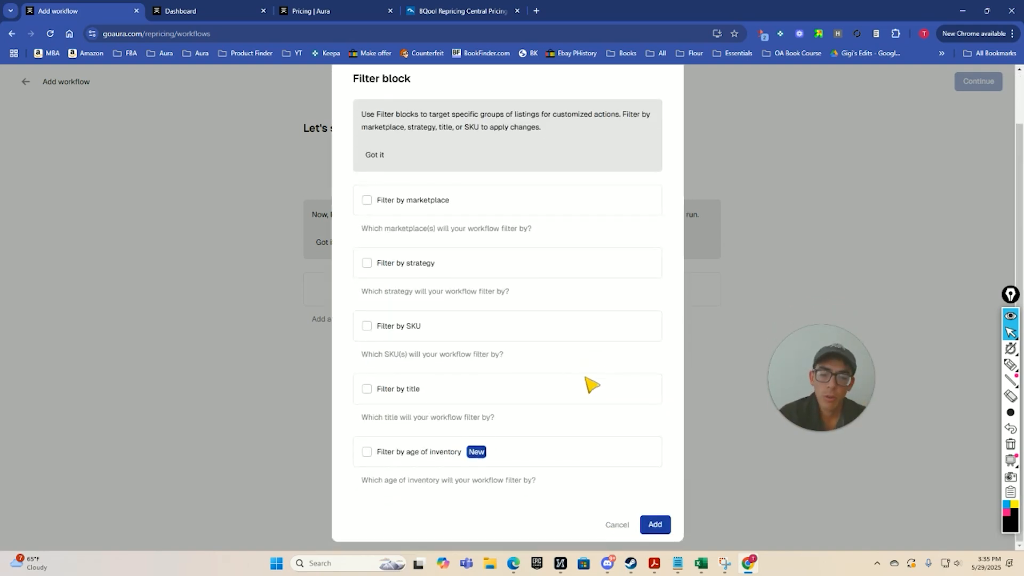
{"action": "left_click", "coordinate": [368, 452]}
{"action": "scroll", "coordinate": [586, 416], "scroll_direction": "down", "scroll_amount": 1}
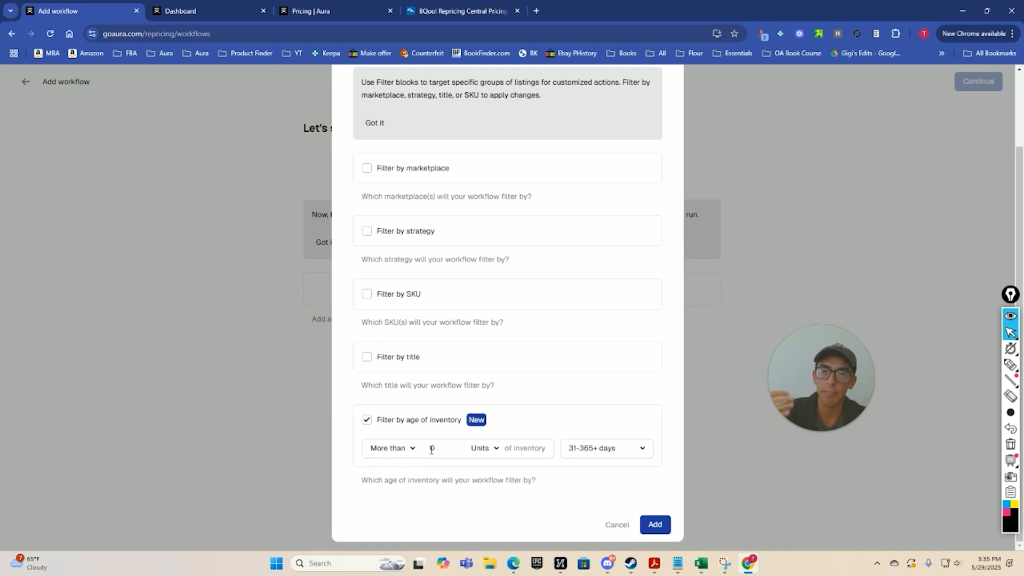
Restrict the filter's inventory age to 0-30, 31-60 and 61-90 days and add the filter block.
{"action": "left_click", "coordinate": [608, 457]}
{"action": "left_click", "coordinate": [581, 424]}
{"action": "left_click", "coordinate": [579, 405]}
{"action": "left_click", "coordinate": [578, 386]}
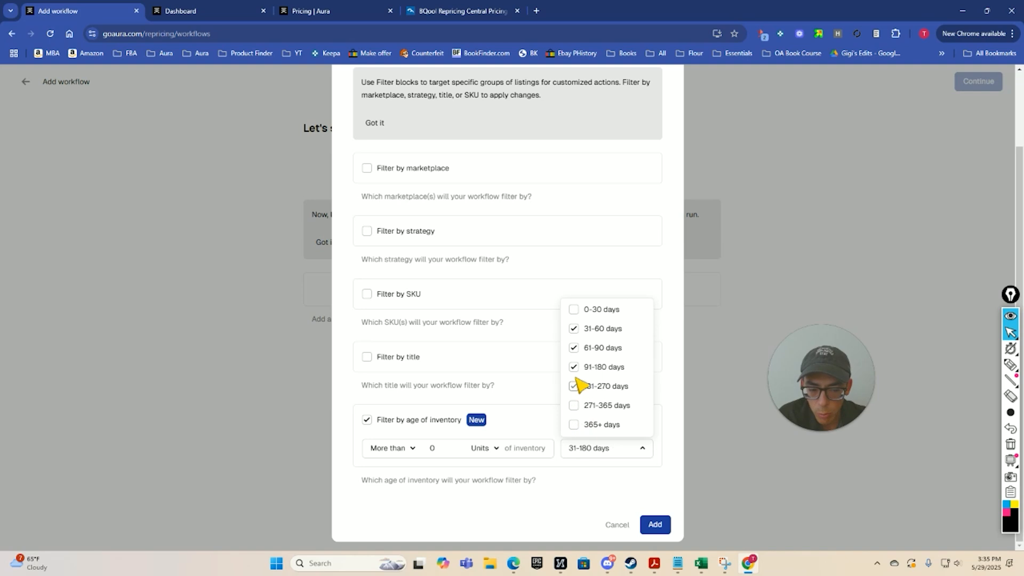
{"action": "left_click", "coordinate": [577, 367]}
{"action": "left_click", "coordinate": [574, 314]}
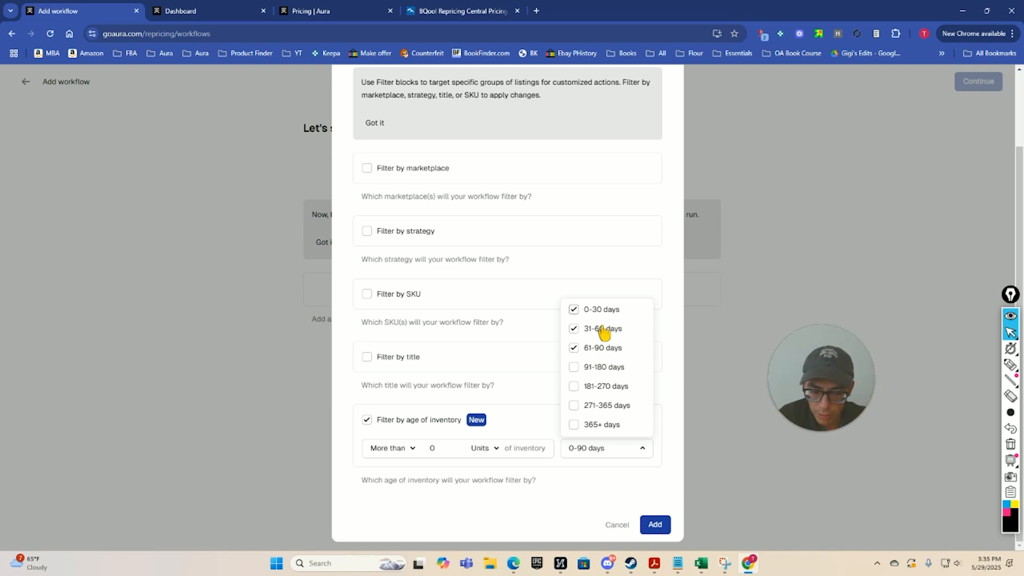
{"action": "left_click", "coordinate": [655, 525]}
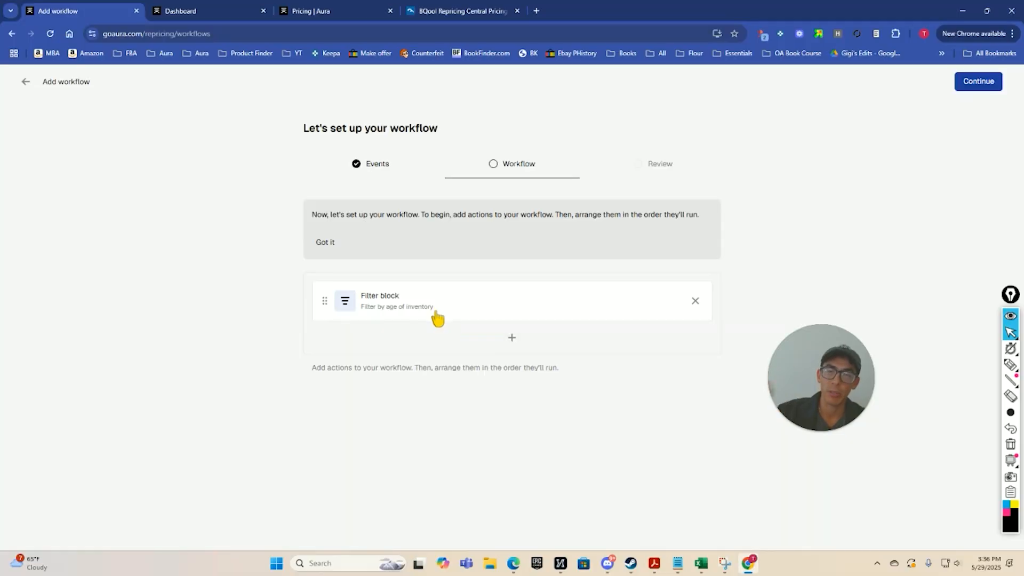
Add a Set strategy action assigning the 0-3 months strategy and nest it under the filter block.
{"action": "left_click", "coordinate": [512, 338]}
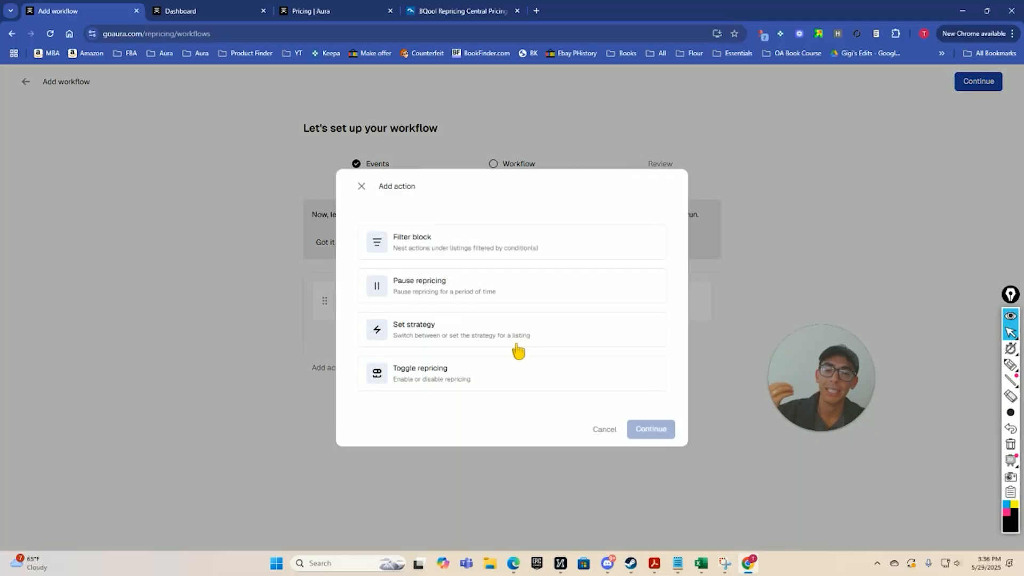
{"action": "left_click", "coordinate": [483, 339]}
{"action": "left_click", "coordinate": [649, 433]}
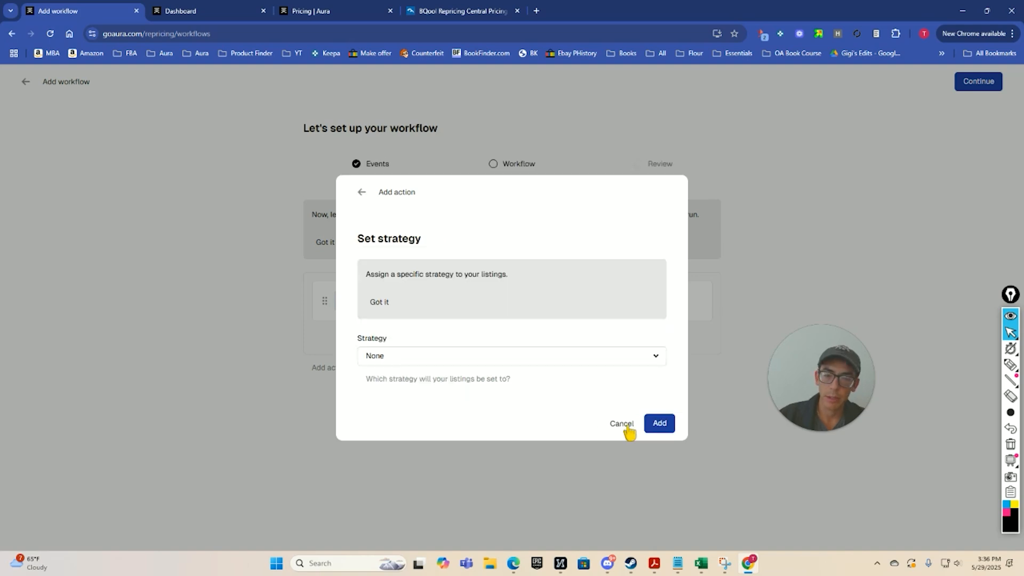
{"action": "left_click", "coordinate": [500, 358]}
{"action": "left_click", "coordinate": [436, 455]}
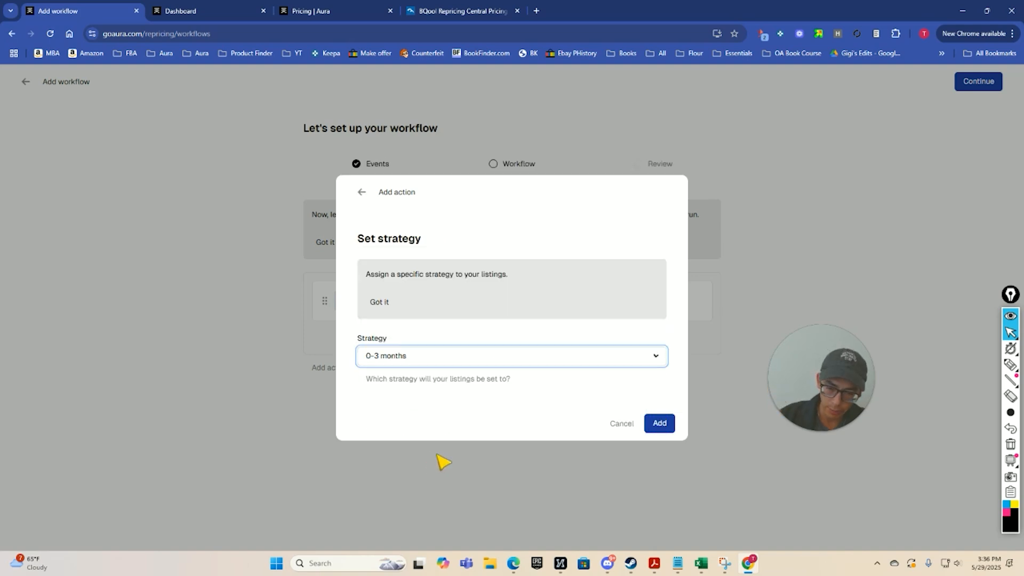
{"action": "left_click", "coordinate": [659, 422]}
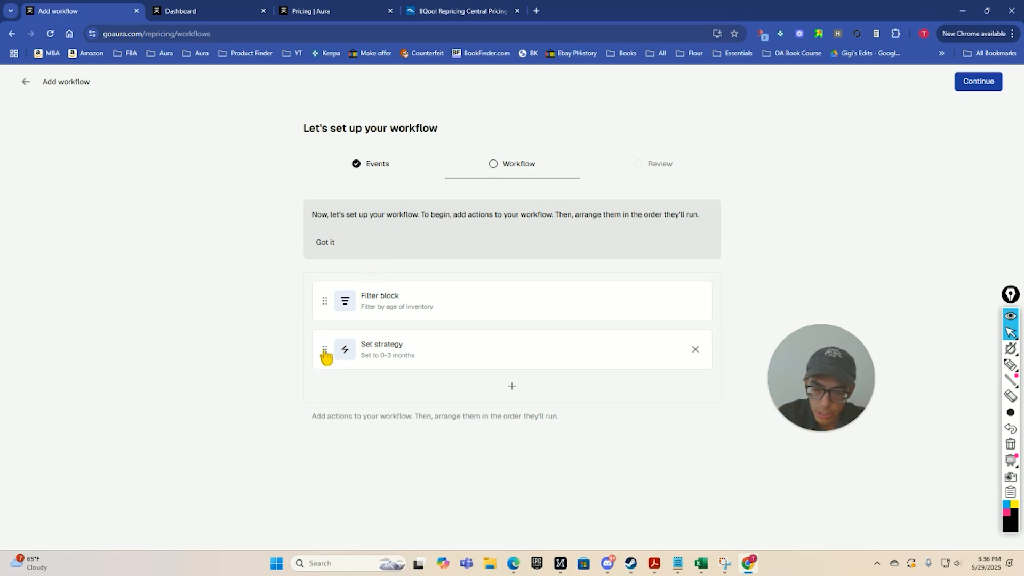
{"action": "left_click_drag", "start_coordinate": [324, 351], "coordinate": [389, 362]}
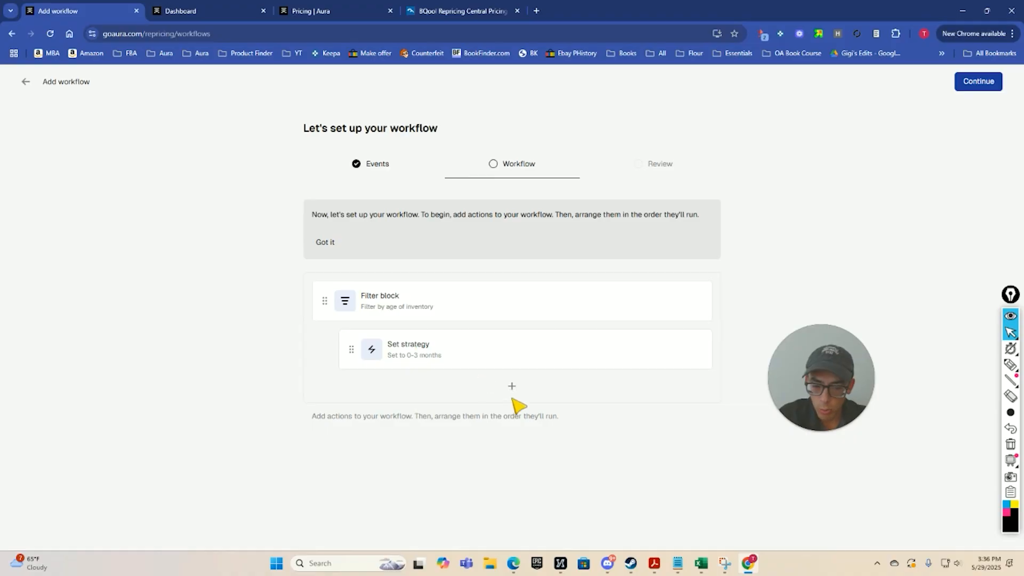
Start a second Filter block action with filtering by age of inventory enabled.
{"action": "left_click", "coordinate": [513, 385]}
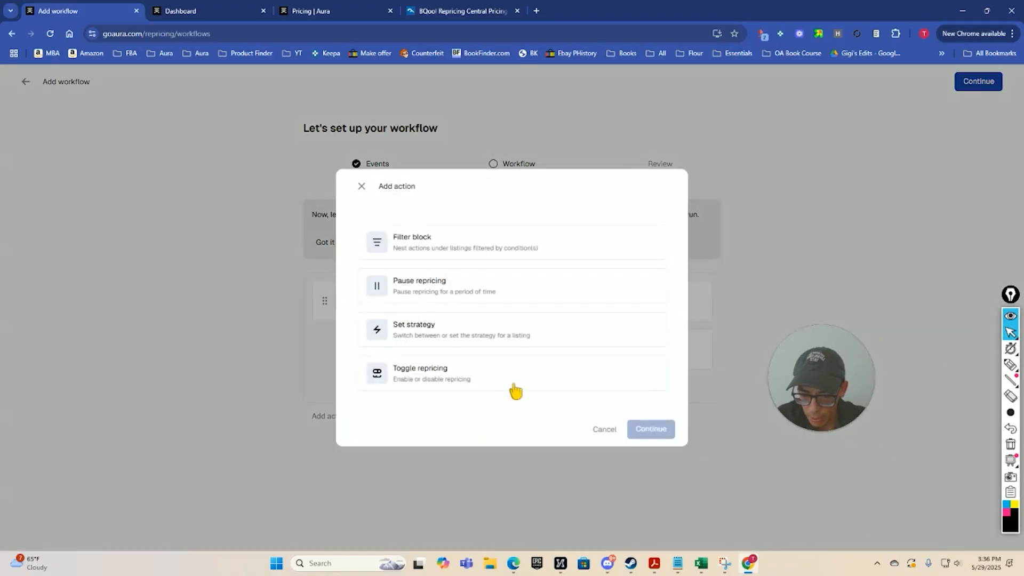
{"action": "left_click", "coordinate": [452, 242]}
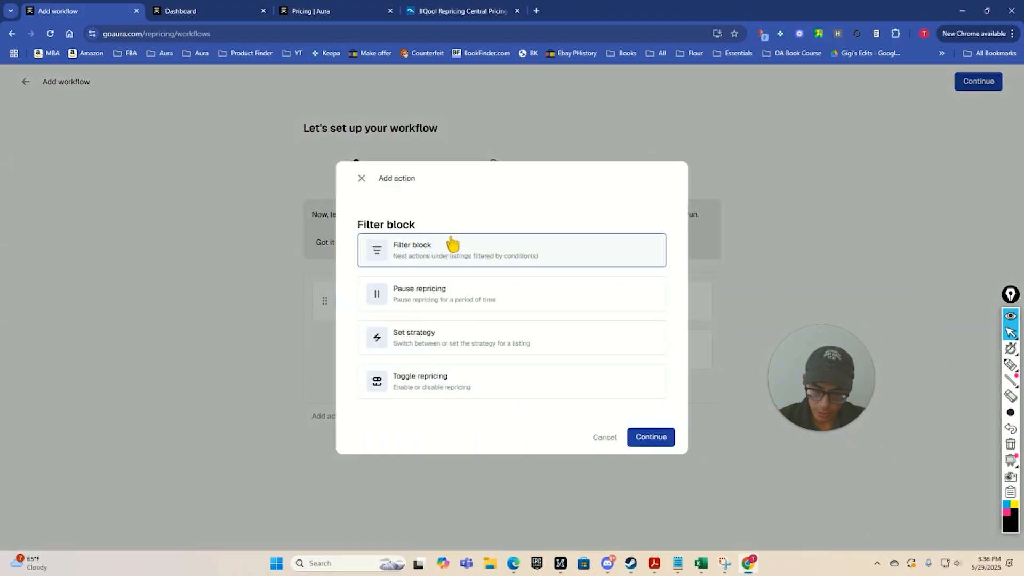
{"action": "left_click", "coordinate": [651, 429]}
{"action": "scroll", "coordinate": [534, 348], "scroll_direction": "down", "scroll_amount": 1}
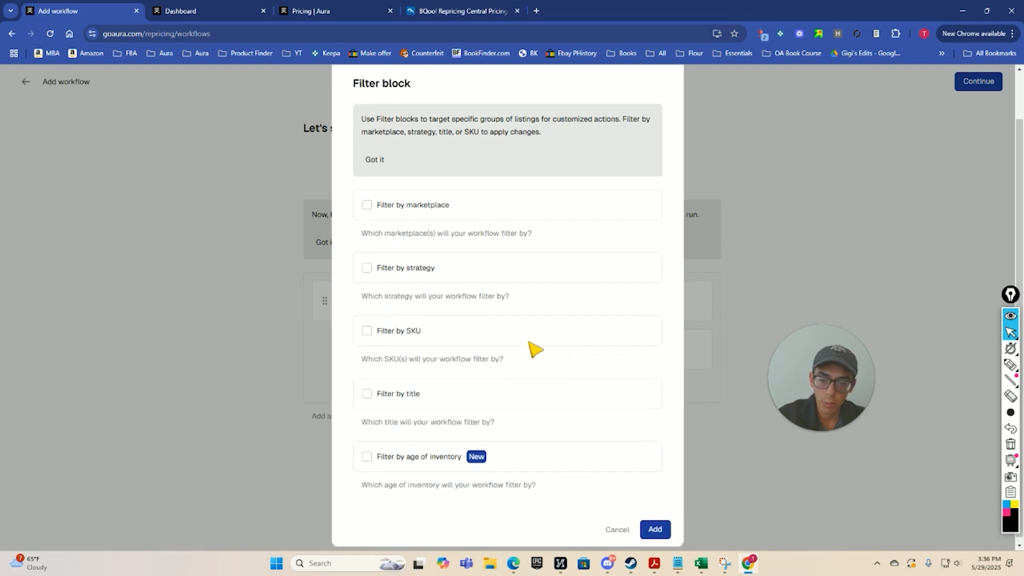
{"action": "left_click", "coordinate": [367, 451]}
{"action": "scroll", "coordinate": [563, 458], "scroll_direction": "down", "scroll_amount": 1}
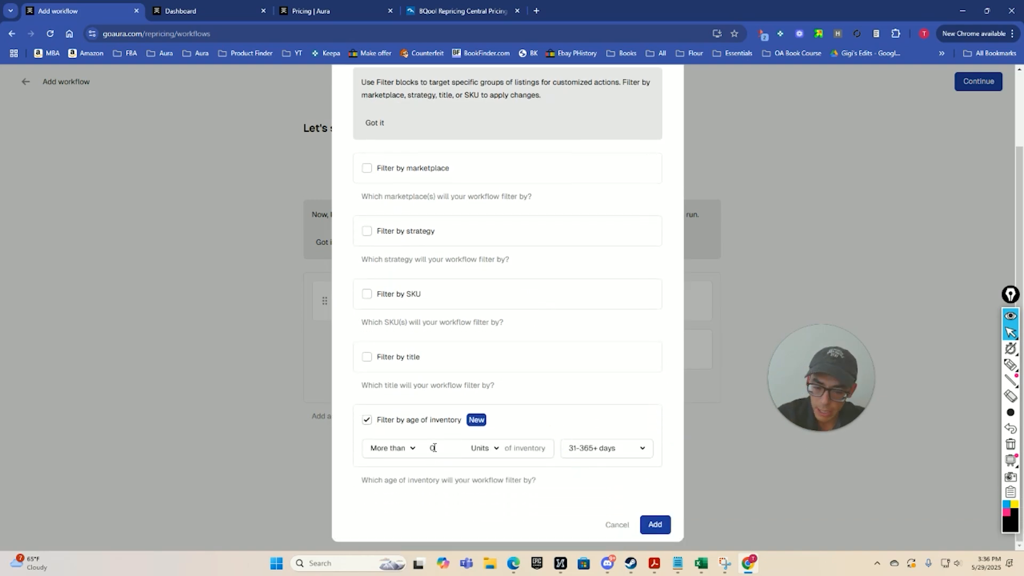
Restrict the second filter's inventory age to 91-180 days only and add the filter block.
{"action": "left_click", "coordinate": [618, 450]}
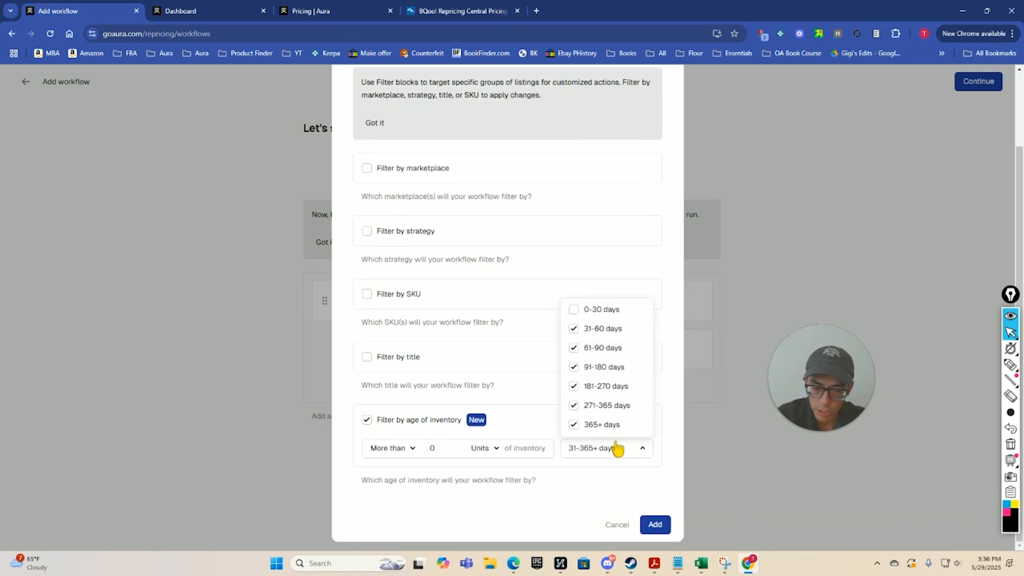
{"action": "left_click", "coordinate": [574, 348]}
{"action": "left_click", "coordinate": [574, 367]}
{"action": "left_click", "coordinate": [574, 406]}
{"action": "left_click", "coordinate": [574, 425]}
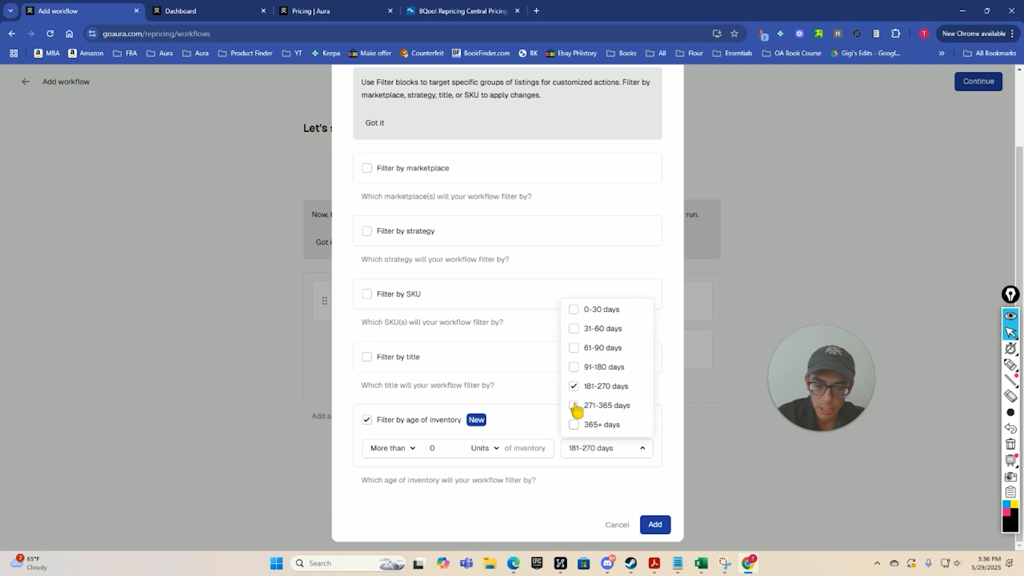
{"action": "left_click", "coordinate": [574, 386]}
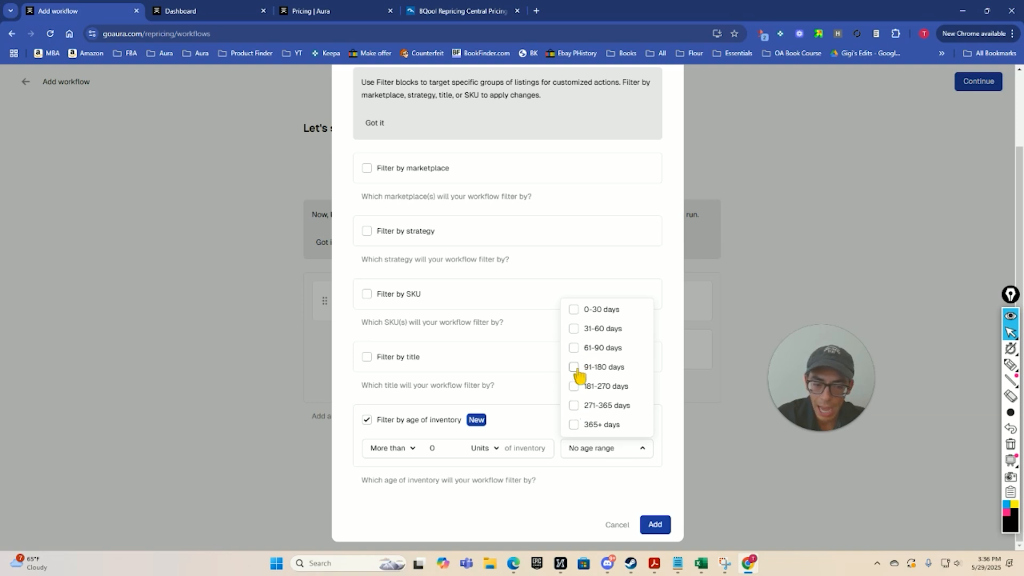
{"action": "left_click", "coordinate": [574, 368]}
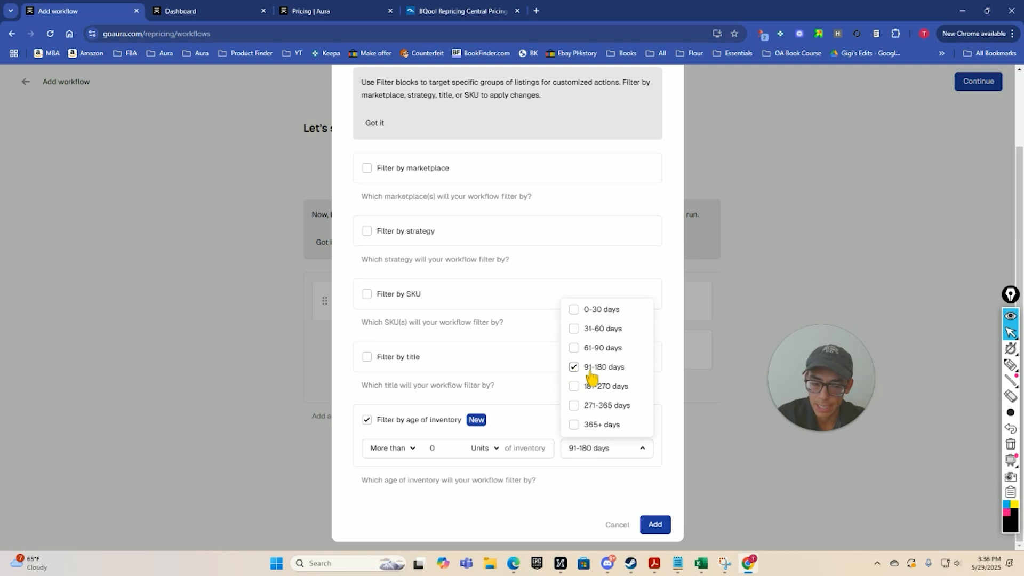
{"action": "left_click", "coordinate": [651, 523]}
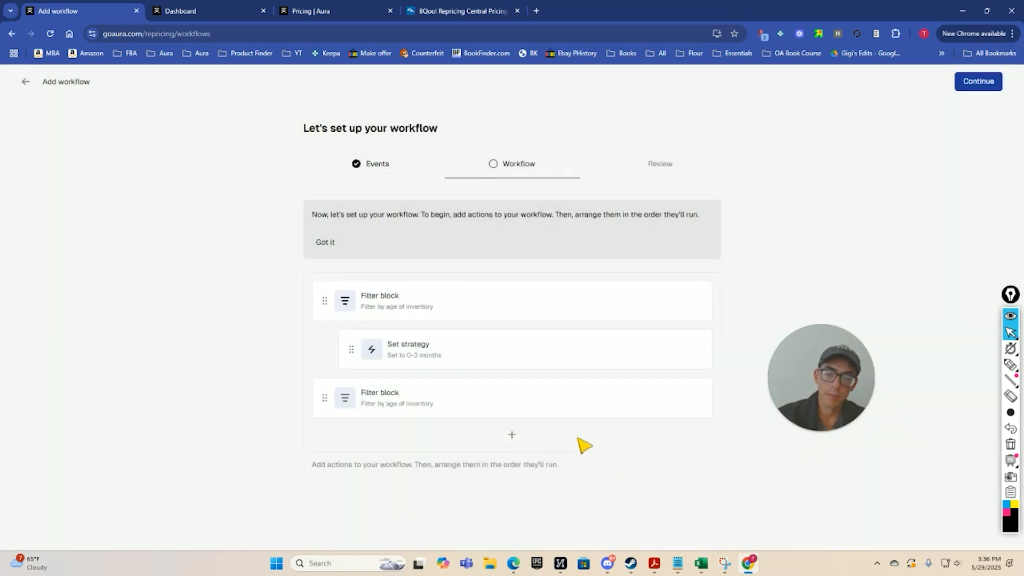
Add a Set strategy action that assigns the 4-6 months strategy below the second filter block.
{"action": "left_click", "coordinate": [512, 435]}
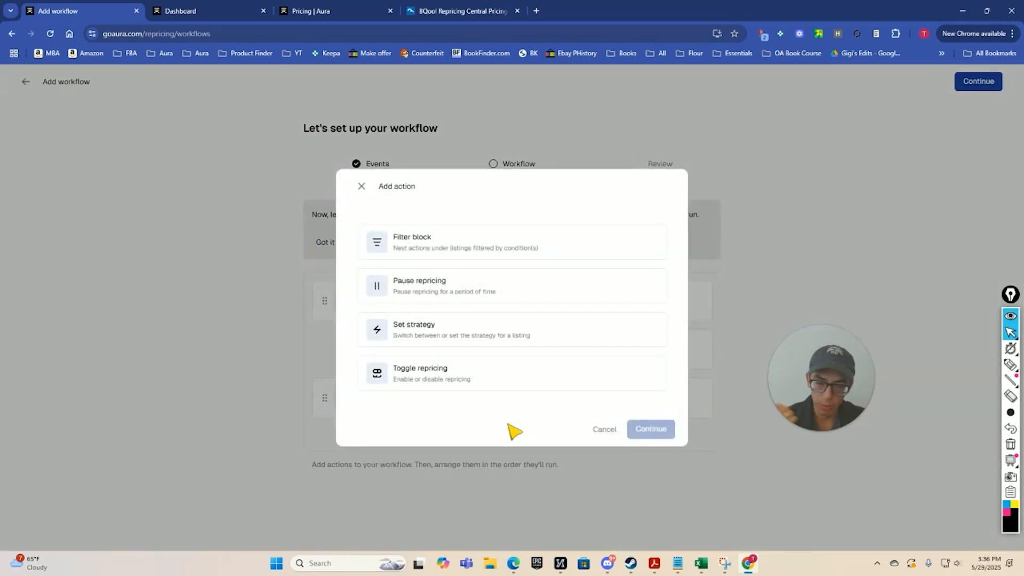
{"action": "left_click", "coordinate": [472, 335]}
{"action": "left_click", "coordinate": [665, 445]}
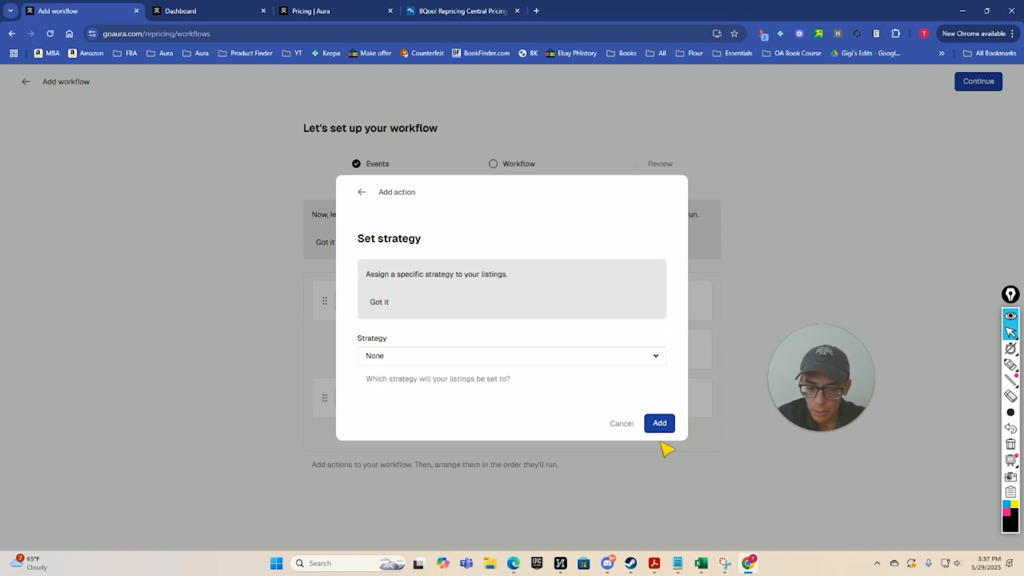
{"action": "left_click", "coordinate": [528, 362]}
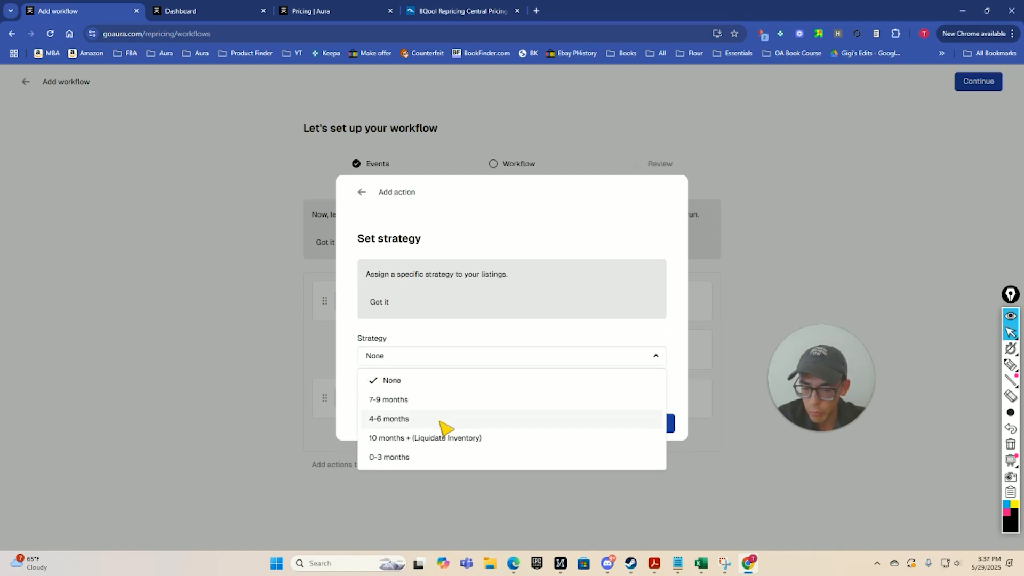
{"action": "left_click", "coordinate": [416, 419]}
{"action": "left_click", "coordinate": [656, 424]}
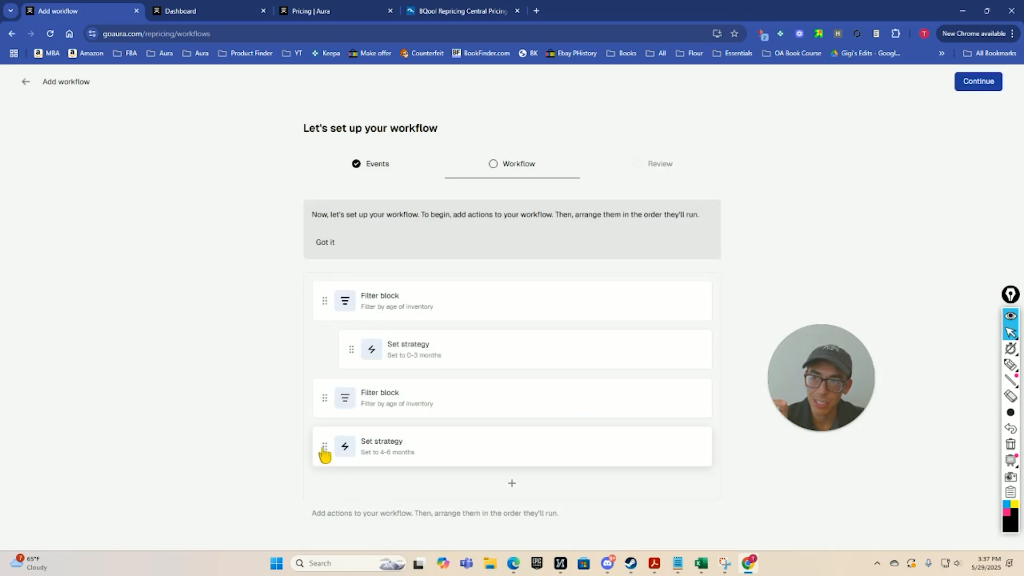
Nest the 4-6 months action under the second filter block, and add a third Filter block for inventory aged 181-270 days only.
{"action": "left_click_drag", "start_coordinate": [322, 453], "coordinate": [368, 442]}
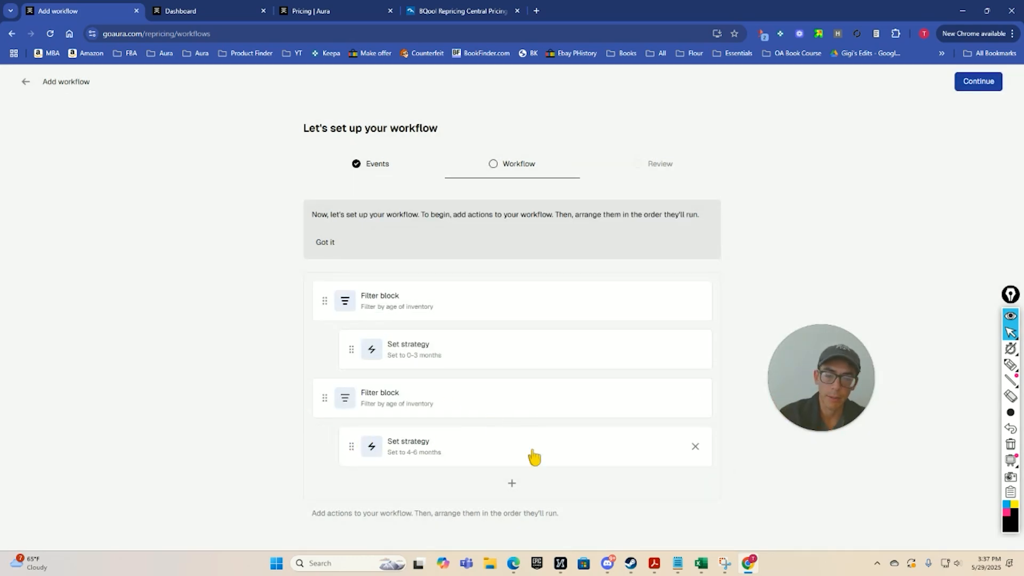
{"action": "left_click", "coordinate": [512, 484]}
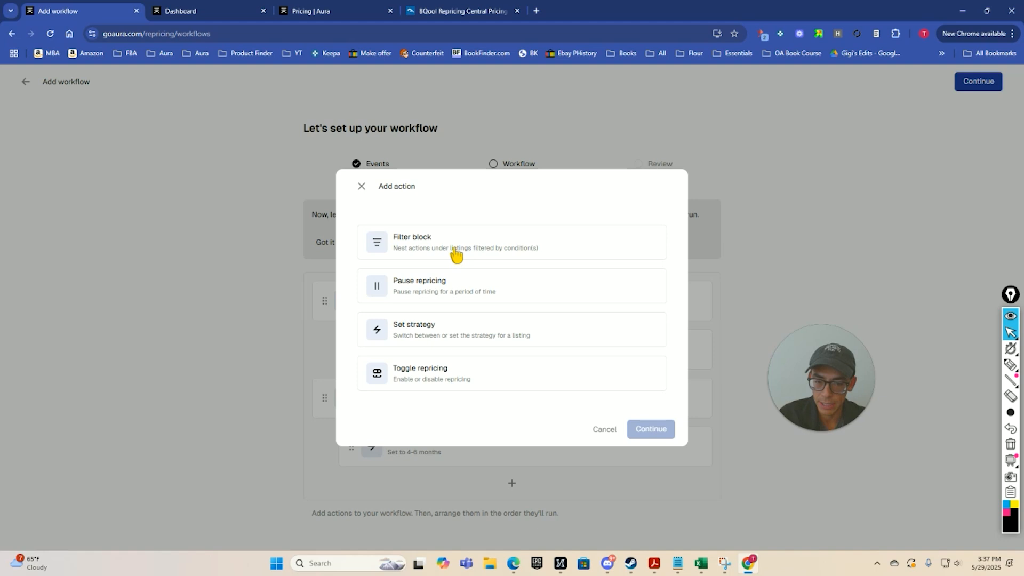
{"action": "left_click", "coordinate": [456, 252]}
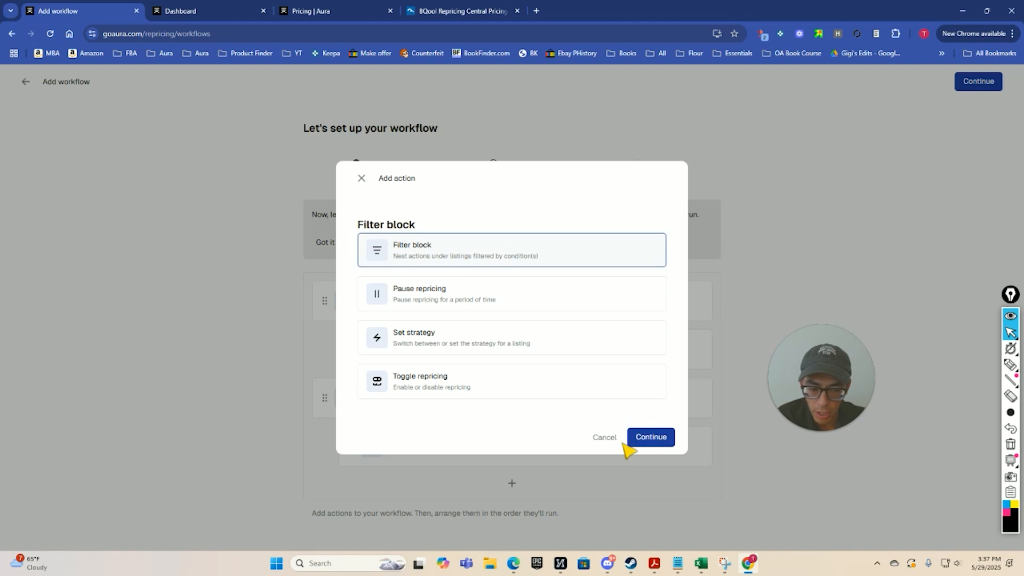
{"action": "left_click", "coordinate": [633, 435]}
{"action": "scroll", "coordinate": [585, 407], "scroll_direction": "down", "scroll_amount": 1}
{"action": "left_click", "coordinate": [367, 452]}
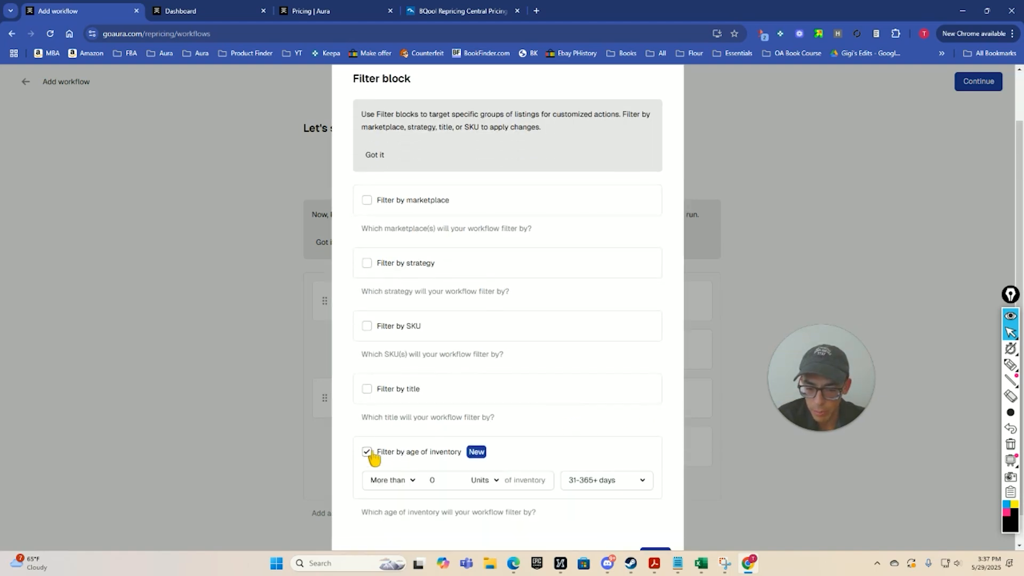
{"action": "scroll", "coordinate": [556, 467], "scroll_direction": "down", "scroll_amount": 1}
{"action": "left_click", "coordinate": [602, 452]}
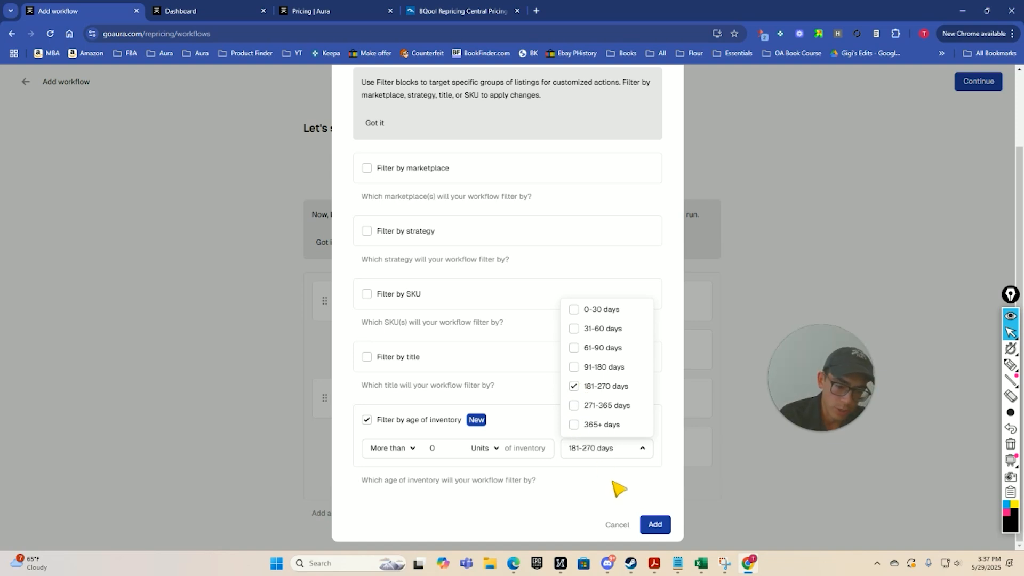
{"action": "left_click", "coordinate": [655, 525]}
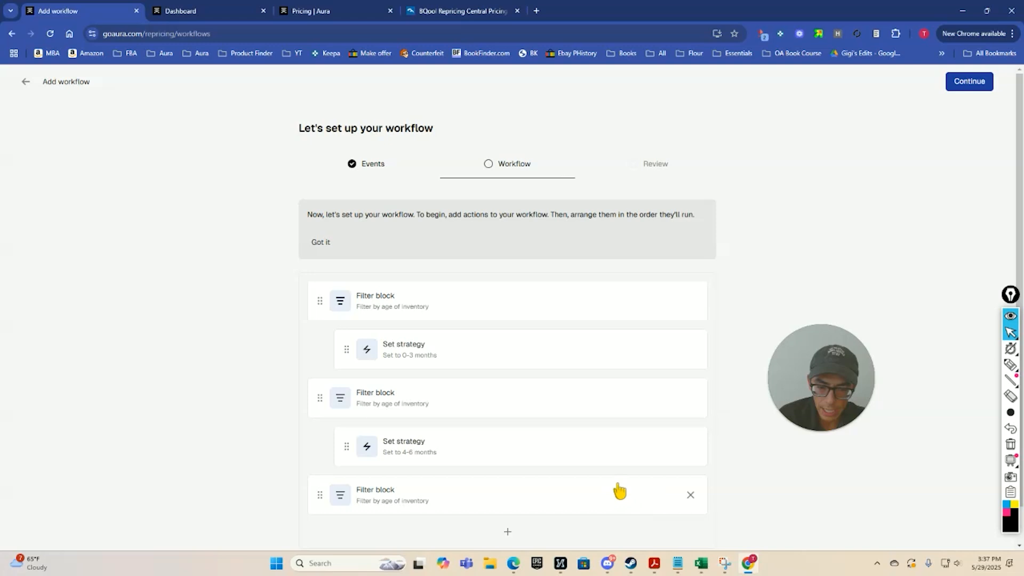
Add a Set strategy action assigning the 7-9 months strategy and nest it under the third filter block.
{"action": "scroll", "coordinate": [506, 489], "scroll_direction": "down", "scroll_amount": 1}
{"action": "left_click", "coordinate": [508, 492]}
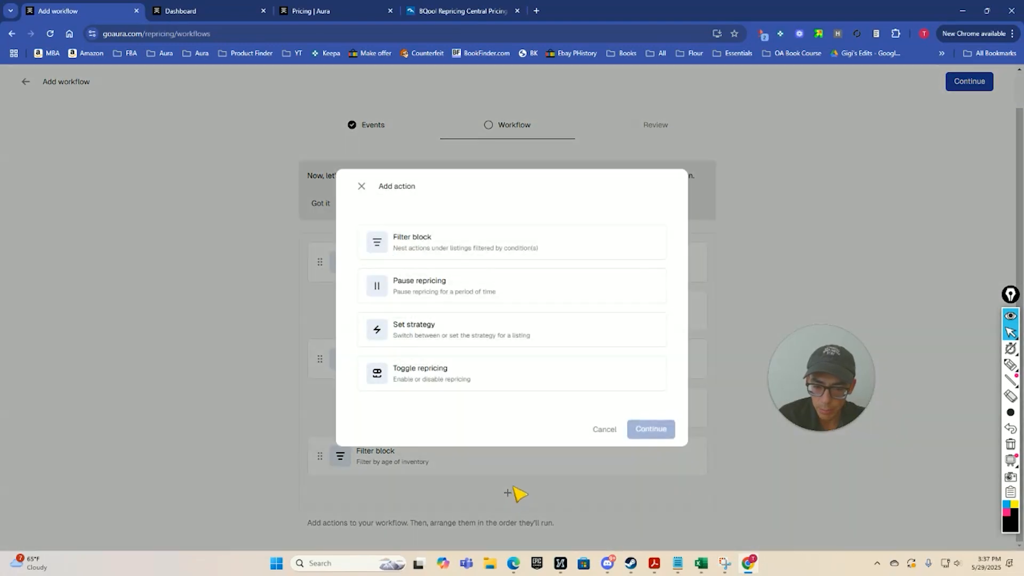
{"action": "left_click", "coordinate": [466, 348]}
{"action": "left_click", "coordinate": [650, 437]}
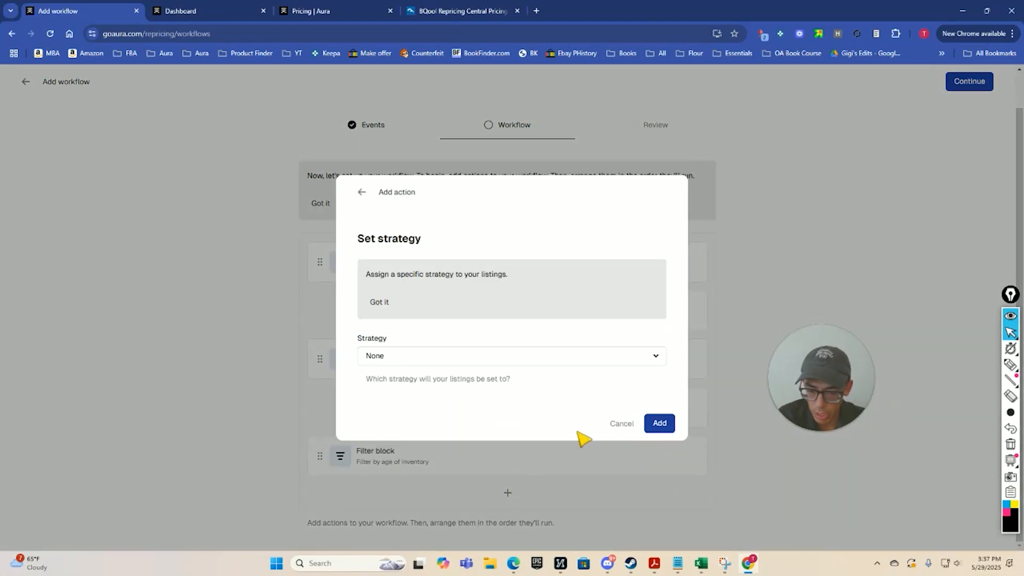
{"action": "left_click", "coordinate": [507, 356]}
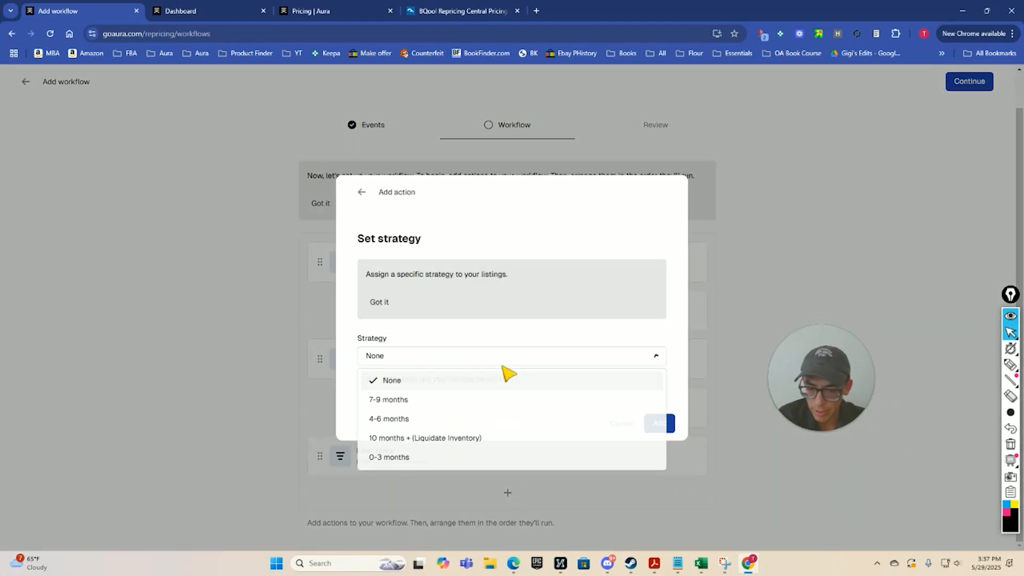
{"action": "left_click", "coordinate": [419, 400]}
{"action": "left_click", "coordinate": [660, 423]}
{"action": "scroll", "coordinate": [313, 478], "scroll_direction": "down", "scroll_amount": 1}
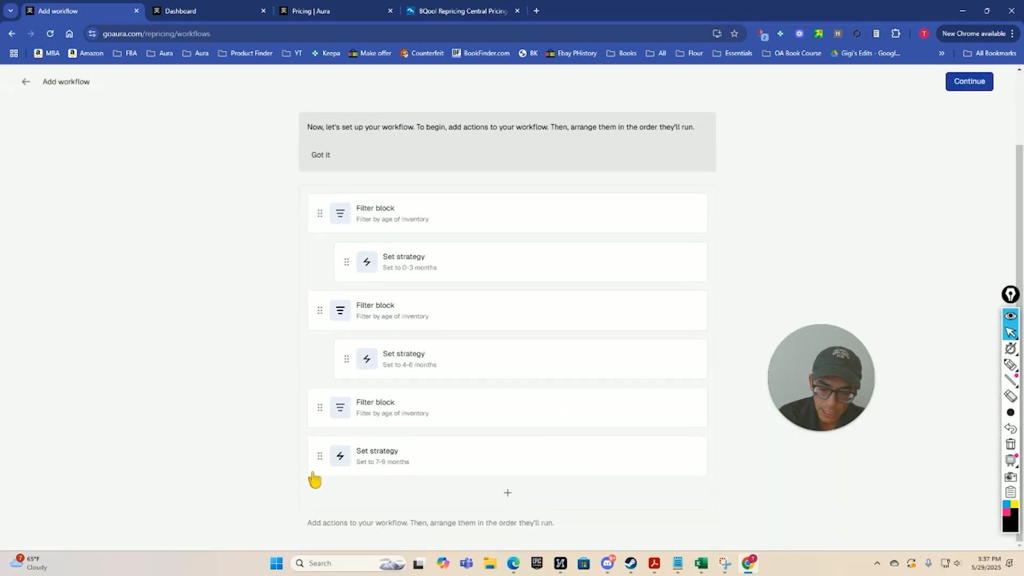
{"action": "left_click_drag", "start_coordinate": [327, 464], "coordinate": [397, 495]}
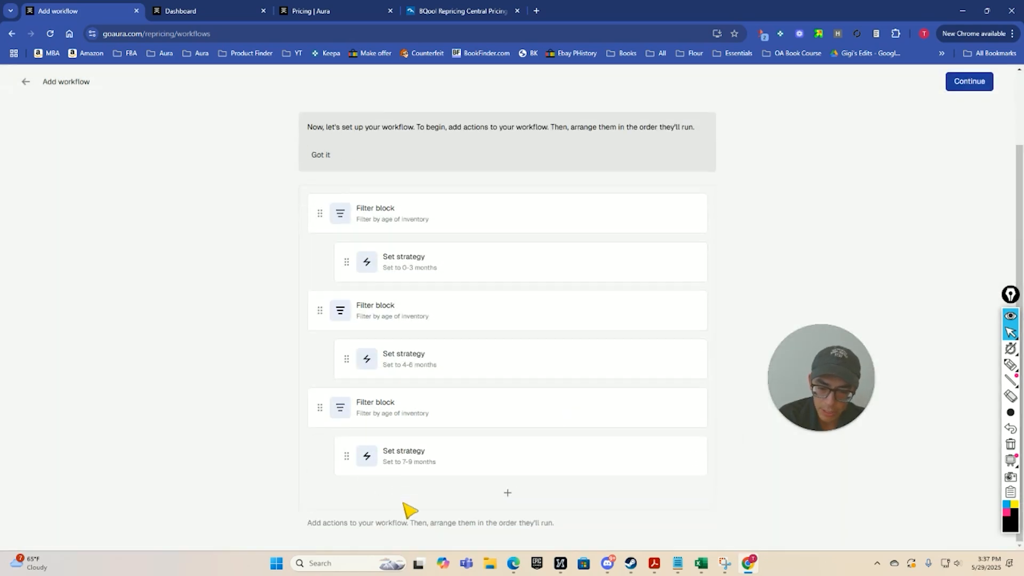
Add a fourth Filter block restricted to the 271-365 days and 365+ days inventory ages.
{"action": "left_click", "coordinate": [508, 493]}
{"action": "left_click", "coordinate": [457, 262]}
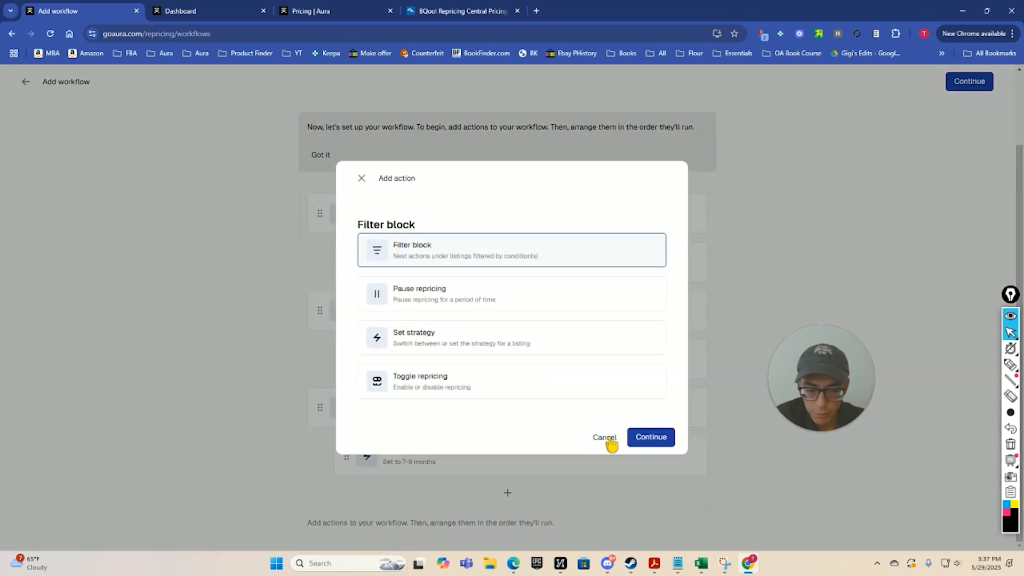
{"action": "left_click", "coordinate": [649, 431]}
{"action": "scroll", "coordinate": [521, 421], "scroll_direction": "down", "scroll_amount": 1}
{"action": "left_click", "coordinate": [368, 453]}
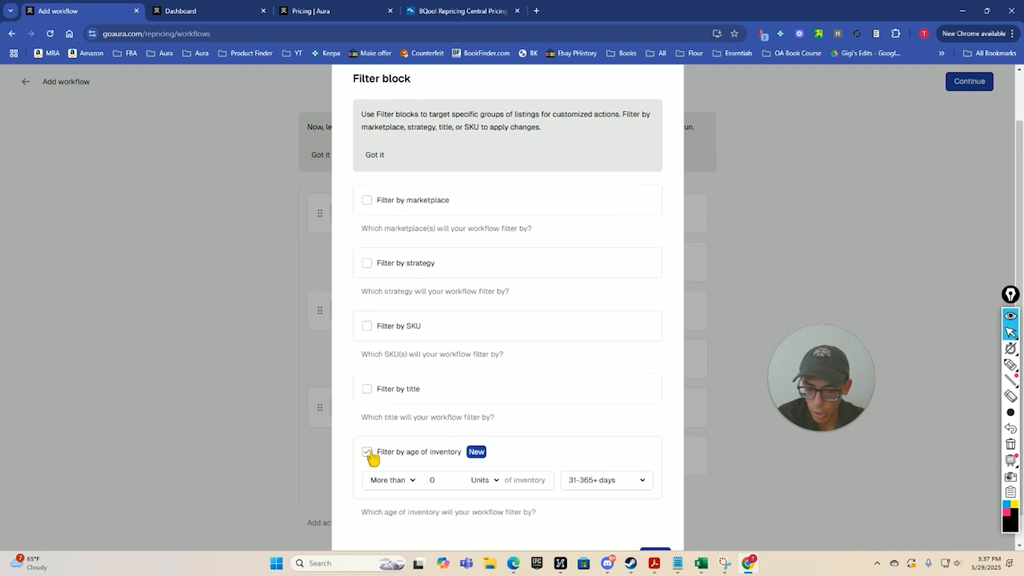
{"action": "scroll", "coordinate": [504, 431], "scroll_direction": "down", "scroll_amount": 1}
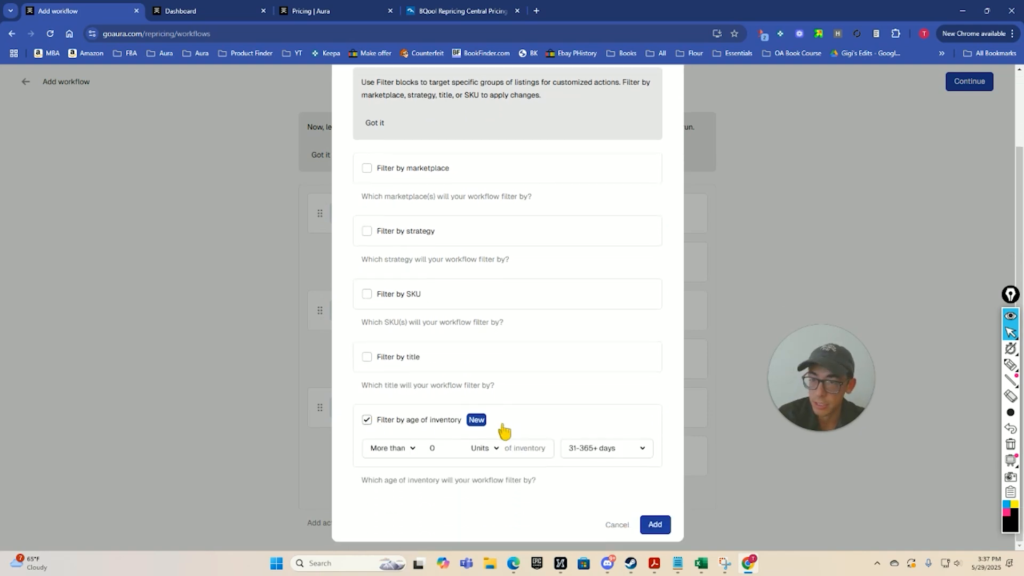
{"action": "left_click", "coordinate": [602, 452]}
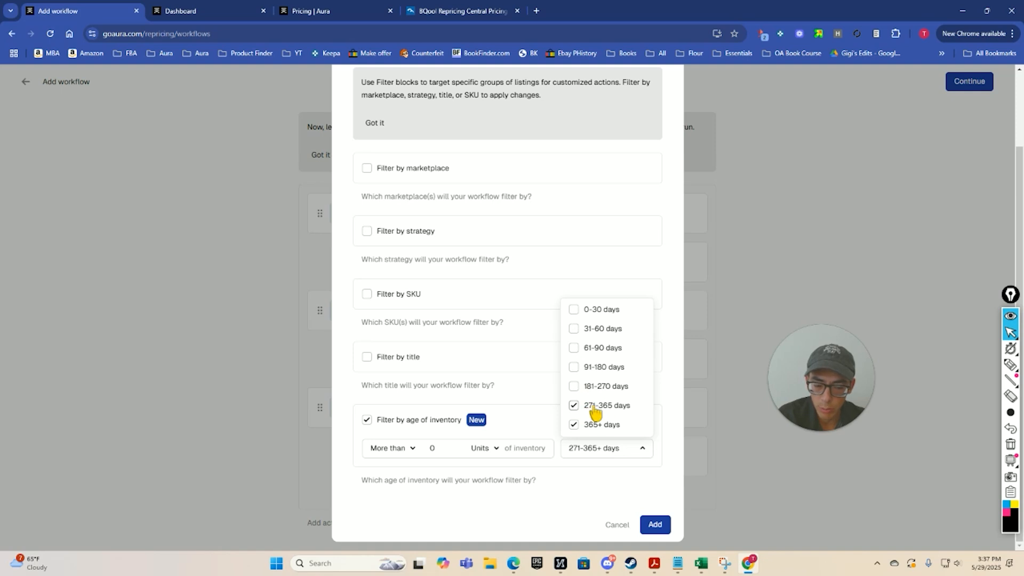
{"action": "left_click", "coordinate": [655, 525]}
Add a Set strategy action assigning the 10 months + (Liquidate Inventory) strategy and nest it under the fourth filter block.
{"action": "scroll", "coordinate": [567, 475], "scroll_direction": "down", "scroll_amount": 1}
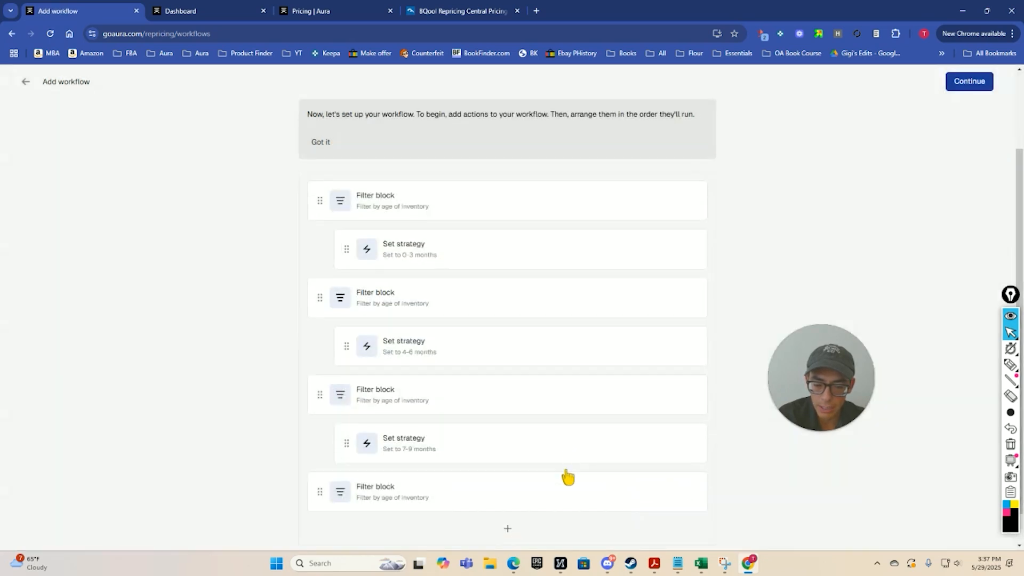
{"action": "left_click", "coordinate": [508, 494]}
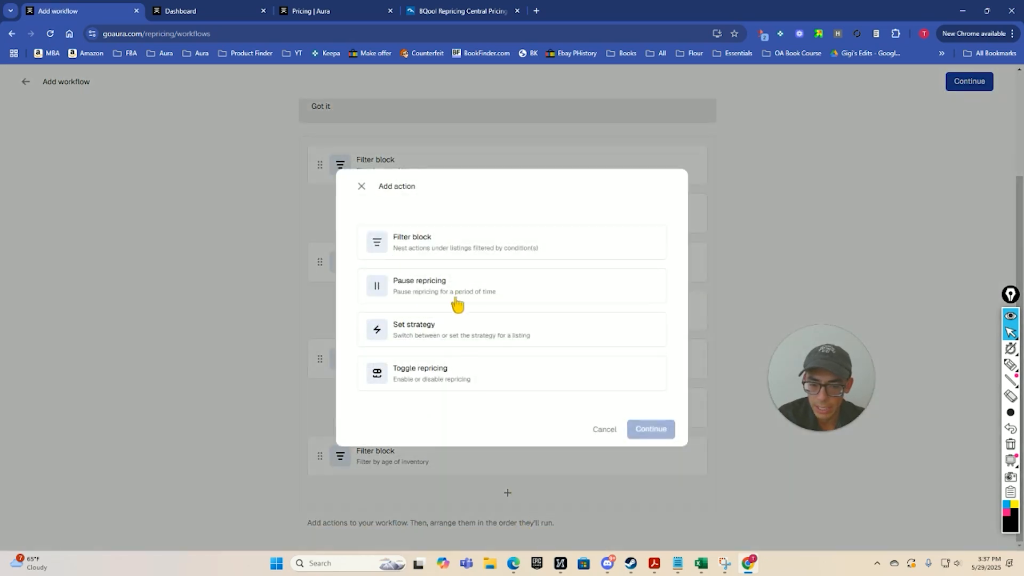
{"action": "left_click", "coordinate": [448, 331]}
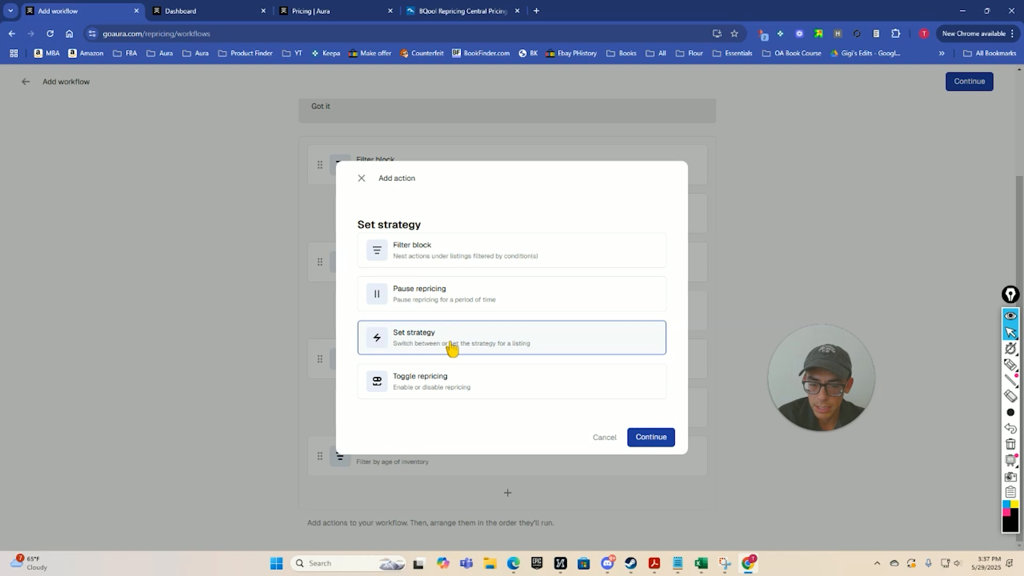
{"action": "left_click", "coordinate": [648, 438]}
{"action": "left_click", "coordinate": [485, 358]}
{"action": "left_click", "coordinate": [447, 438]}
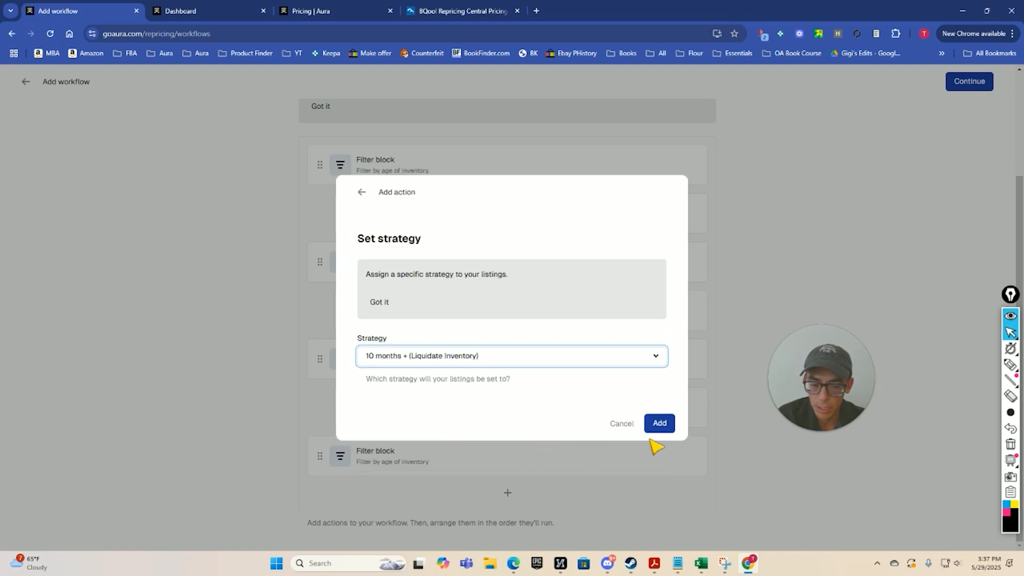
{"action": "left_click", "coordinate": [657, 423]}
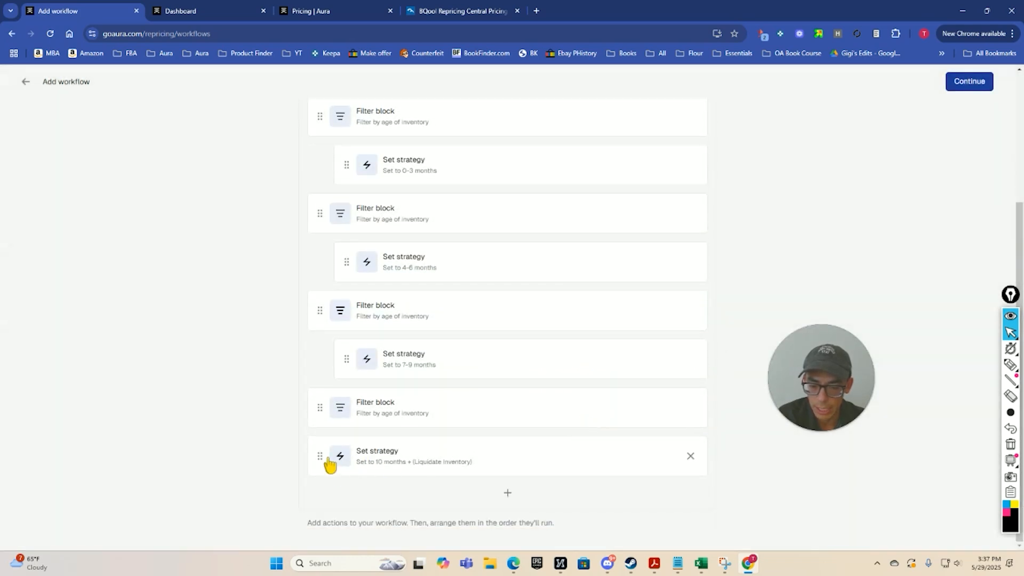
{"action": "left_click_drag", "start_coordinate": [330, 466], "coordinate": [414, 465]}
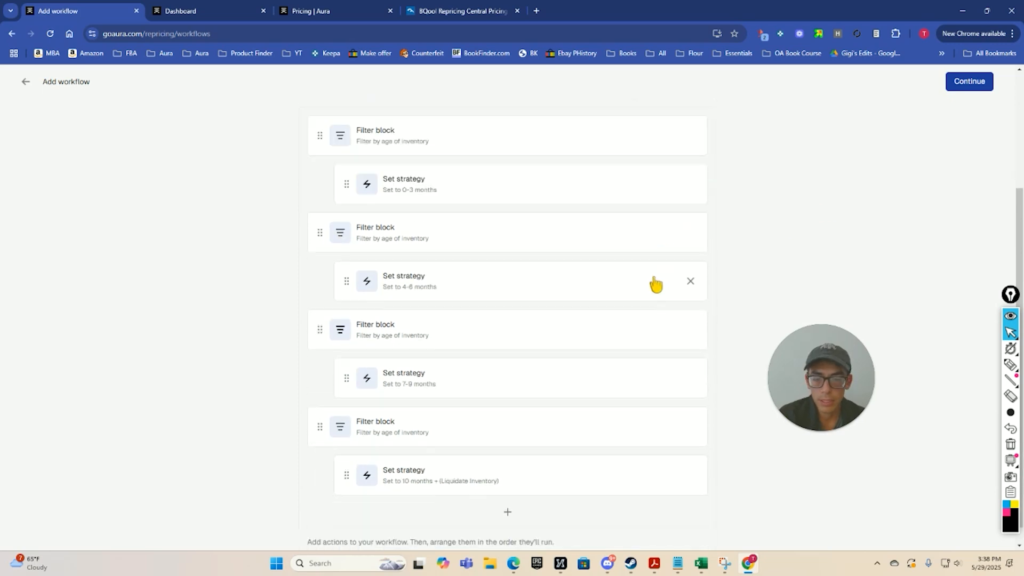
Check the order and nesting of all filter blocks and strategy actions, and proceed to the workflow's Review stage.
{"action": "scroll", "coordinate": [574, 319], "scroll_direction": "down", "scroll_amount": 1}
{"action": "scroll", "coordinate": [541, 329], "scroll_direction": "up", "scroll_amount": 1}
{"action": "scroll", "coordinate": [538, 327], "scroll_direction": "down", "scroll_amount": 1}
{"action": "scroll", "coordinate": [490, 304], "scroll_direction": "up", "scroll_amount": 2}
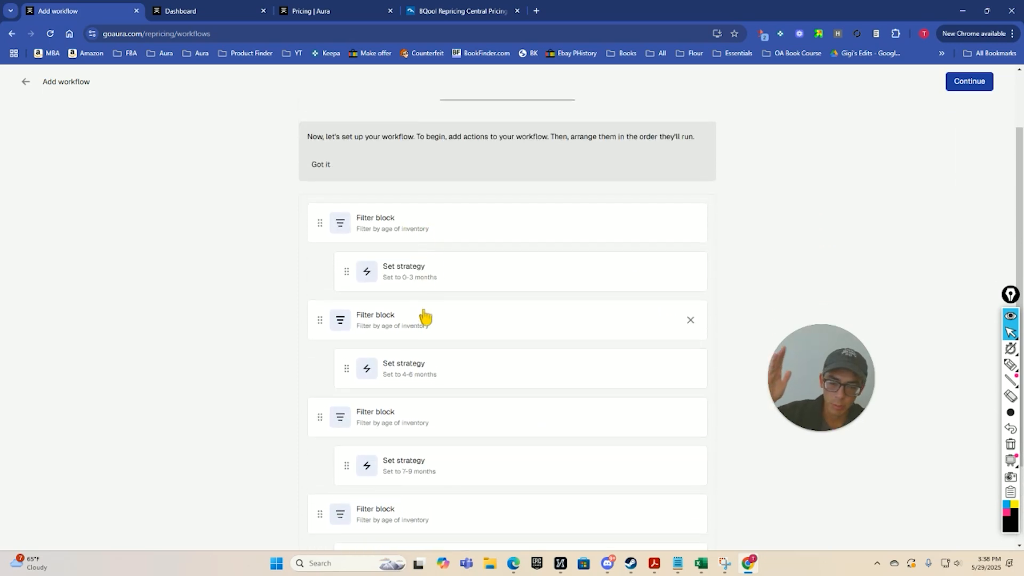
{"action": "scroll", "coordinate": [426, 380], "scroll_direction": "down", "scroll_amount": 2}
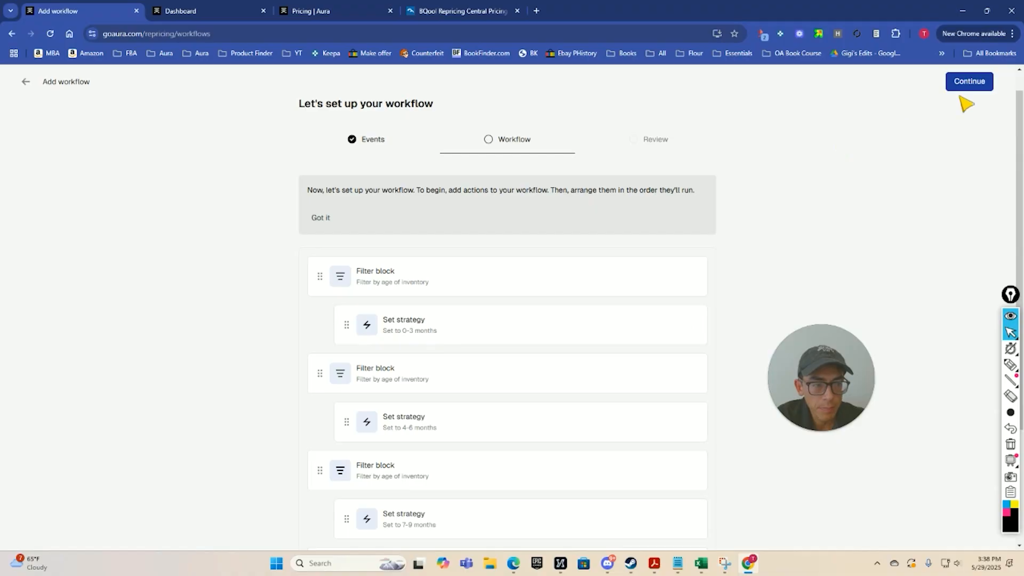
{"action": "left_click", "coordinate": [967, 84]}
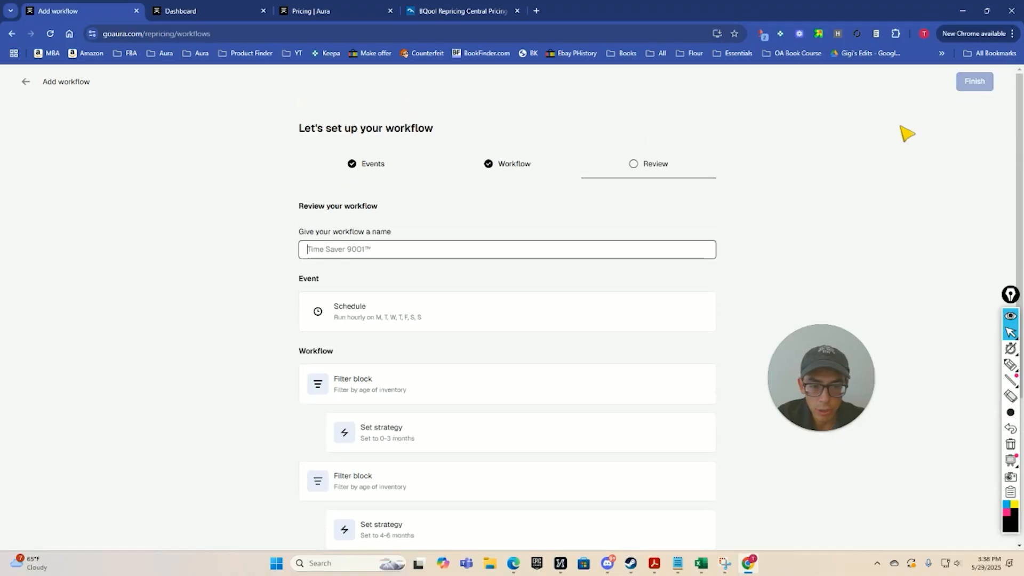
{"action": "scroll", "coordinate": [405, 224], "scroll_direction": "down", "scroll_amount": 1}
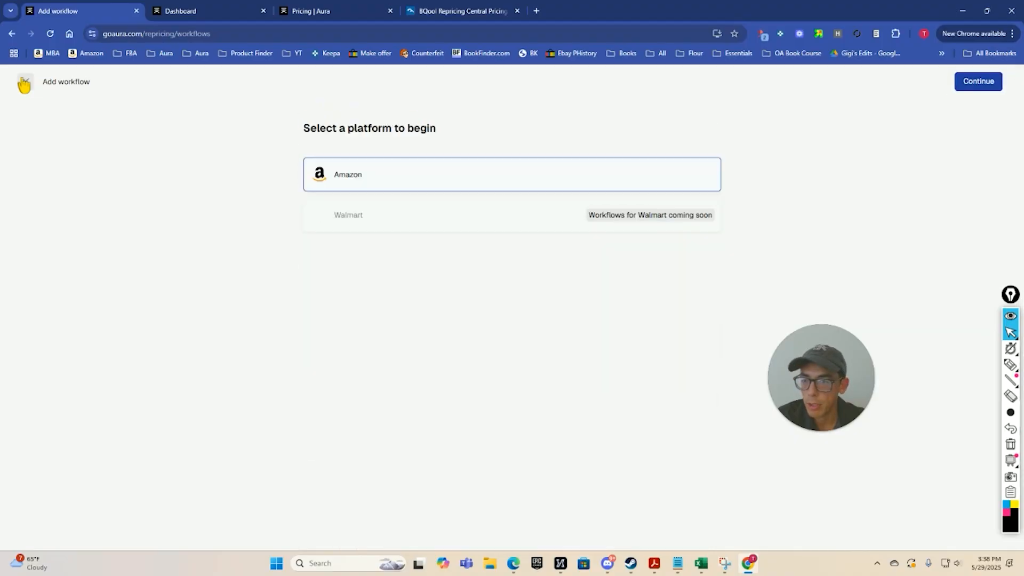
Leave the workflow setup without finishing it, and view the Strategies list and the existing Workflows list.
{"action": "left_click", "coordinate": [74, 125]}
{"action": "left_click", "coordinate": [64, 162]}
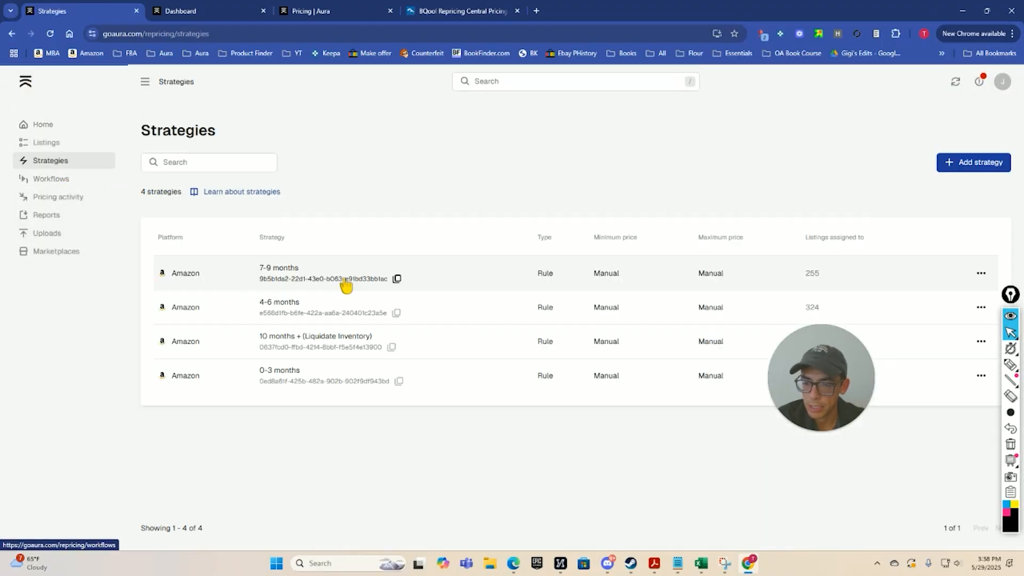
{"action": "left_click", "coordinate": [80, 179]}
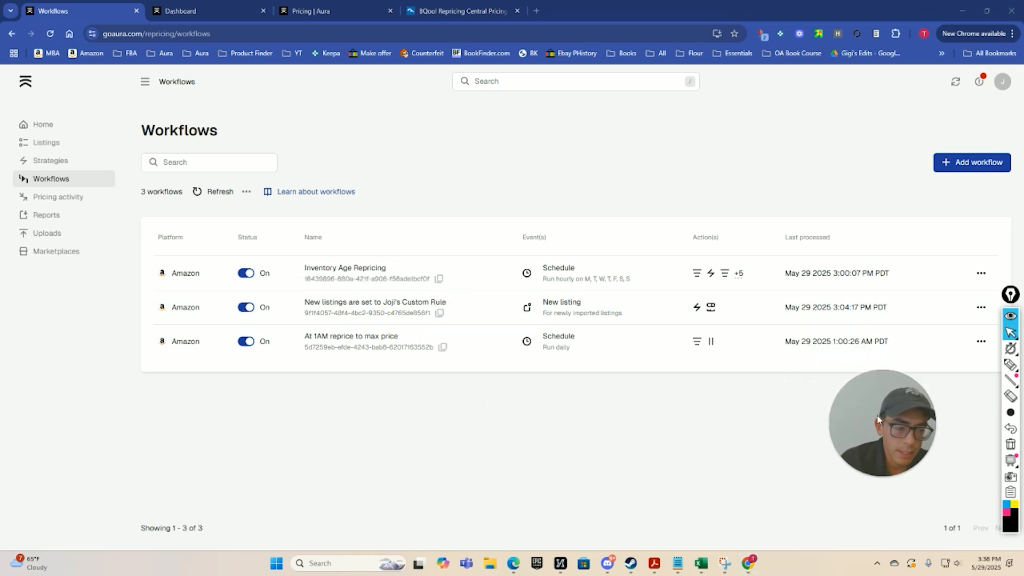
Compare the monthly prices, sales limits and workflow allowances of Aura's plans on the Pricing page, and return to the Workflows list.
{"action": "left_click", "coordinate": [349, 6]}
{"action": "scroll", "coordinate": [441, 300], "scroll_direction": "down", "scroll_amount": 4}
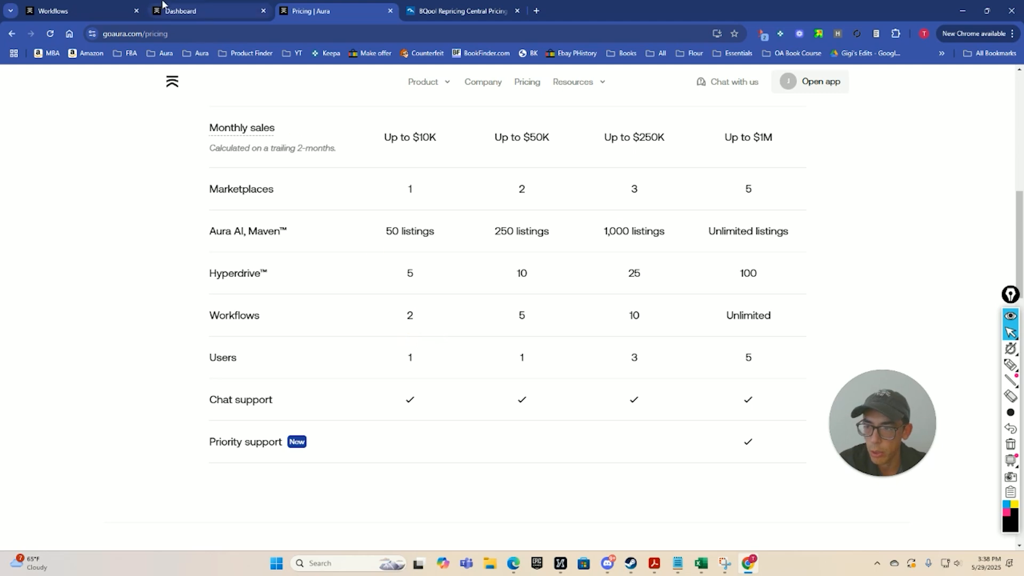
{"action": "left_click", "coordinate": [80, 11]}
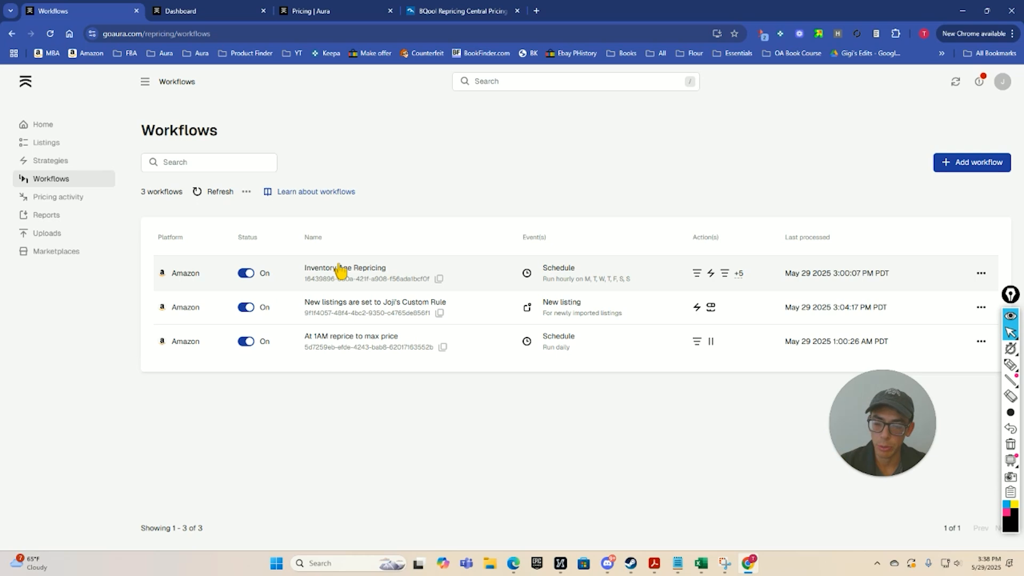
{"action": "left_click", "coordinate": [208, 11]}
{"action": "left_click", "coordinate": [324, 6]}
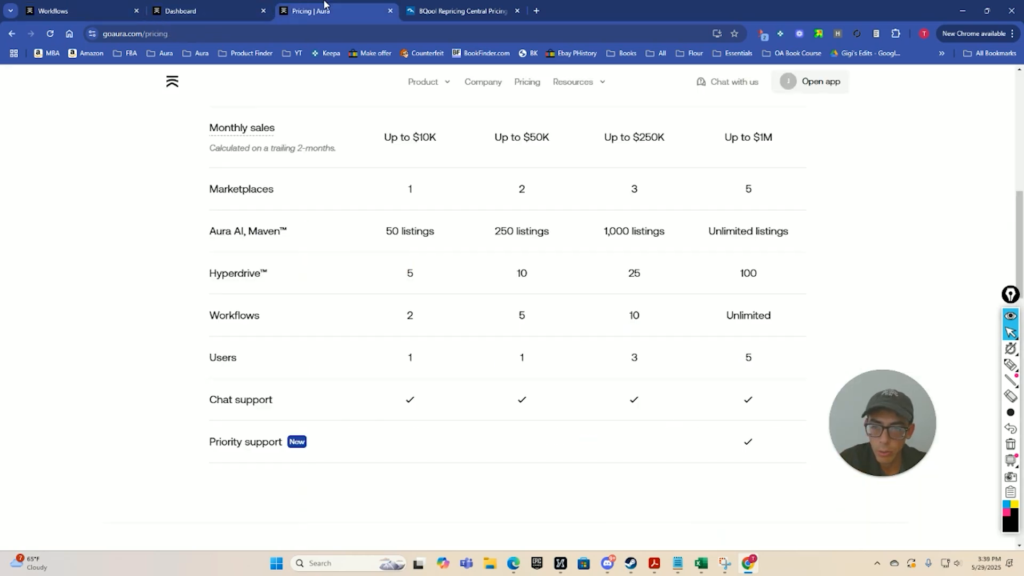
{"action": "scroll", "coordinate": [521, 226], "scroll_direction": "up", "scroll_amount": 2}
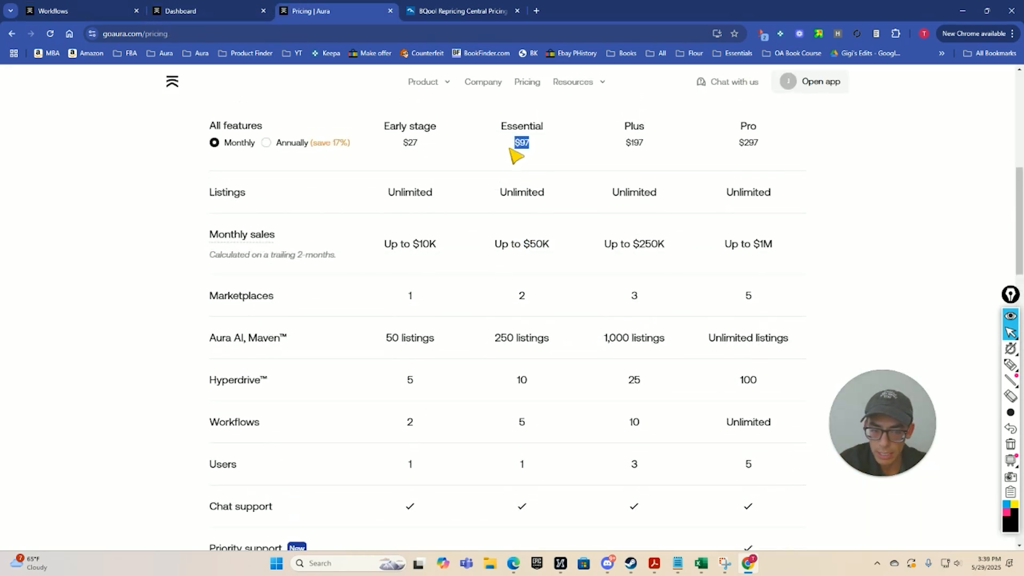
{"action": "scroll", "coordinate": [559, 160], "scroll_direction": "down", "scroll_amount": 1}
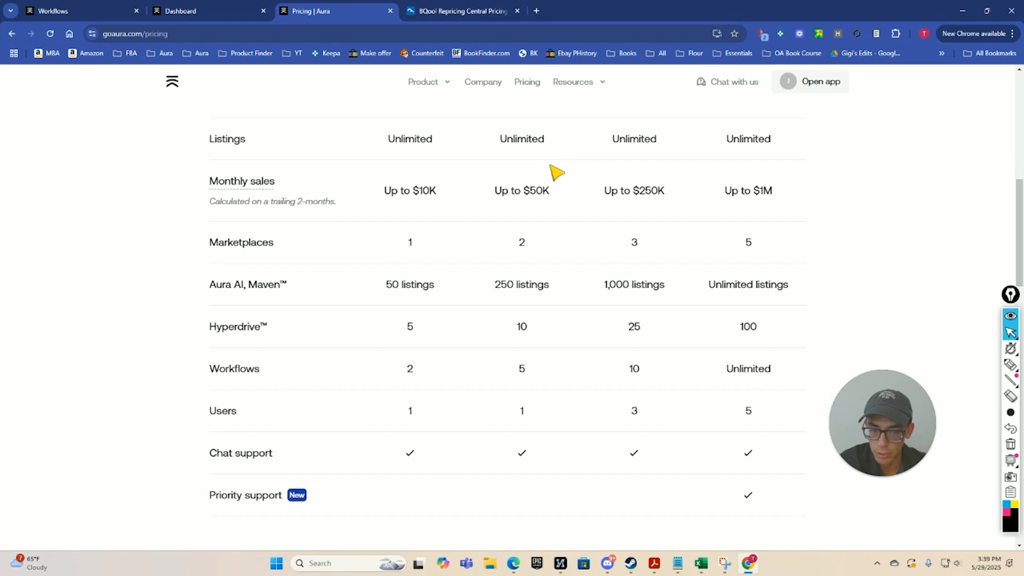
{"action": "scroll", "coordinate": [453, 229], "scroll_direction": "up", "scroll_amount": 1}
{"action": "scroll", "coordinate": [496, 304], "scroll_direction": "down", "scroll_amount": 2}
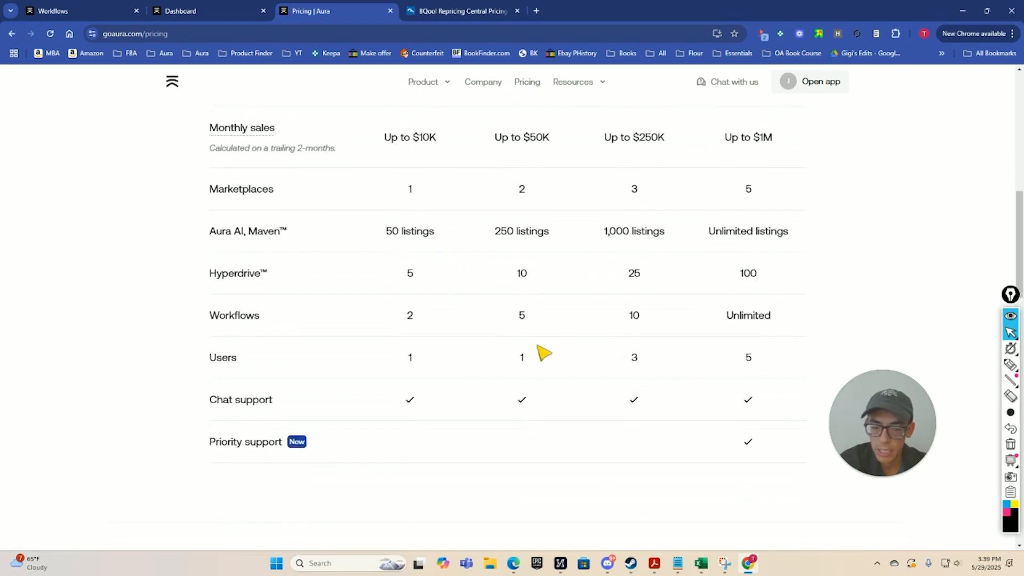
{"action": "scroll", "coordinate": [354, 221], "scroll_direction": "up", "scroll_amount": 2}
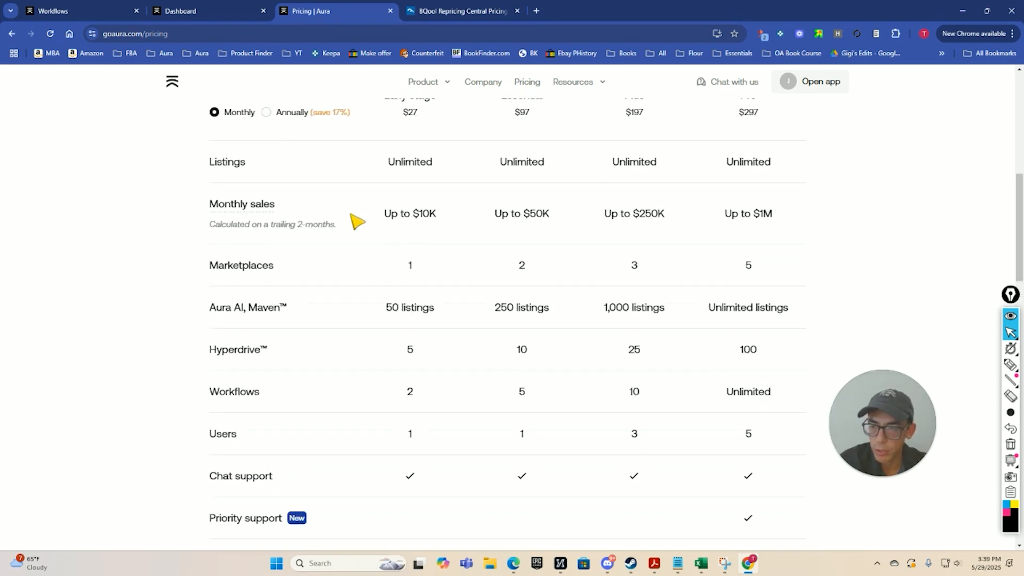
{"action": "left_click", "coordinate": [116, 6]}
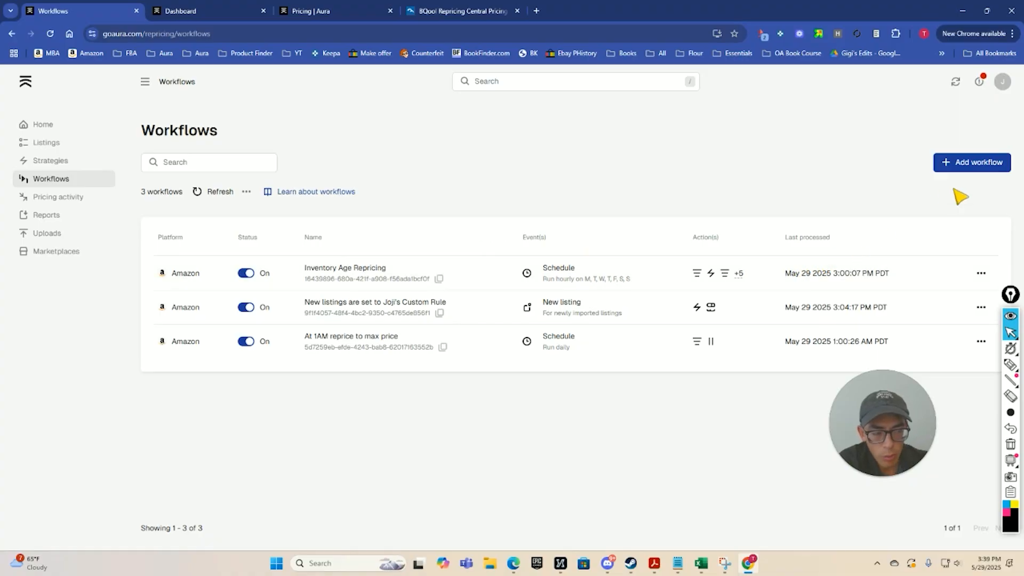
Start a new Amazon workflow and choose Schedule as the type of its triggering event.
{"action": "left_click", "coordinate": [972, 166]}
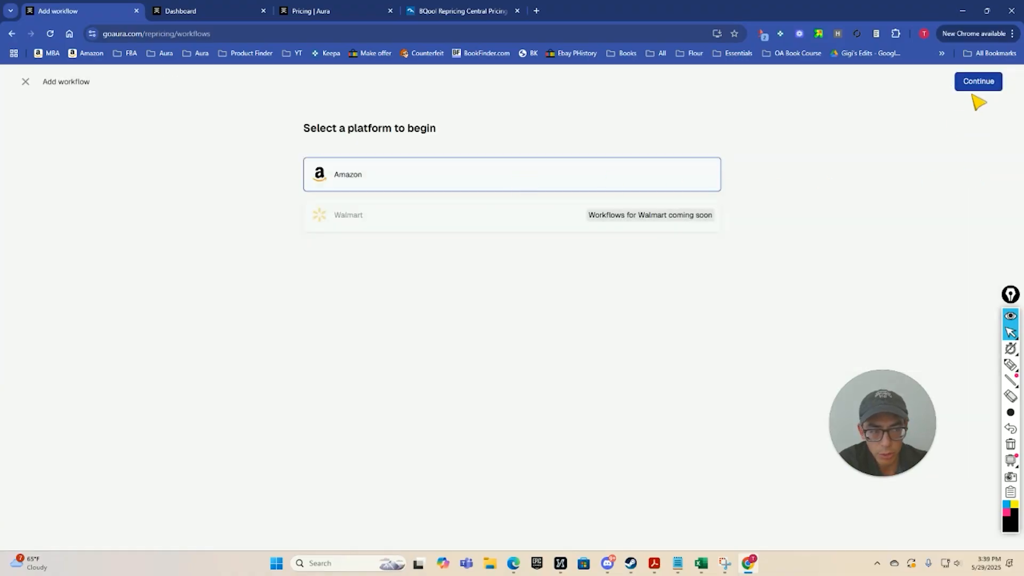
{"action": "left_click", "coordinate": [980, 85]}
{"action": "left_click", "coordinate": [518, 298]}
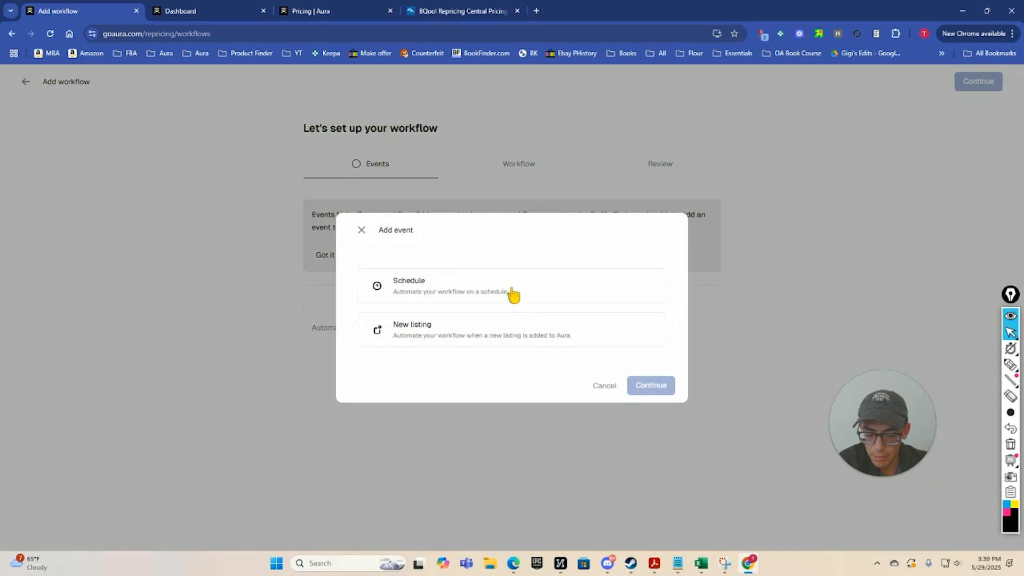
{"action": "left_click", "coordinate": [503, 294]}
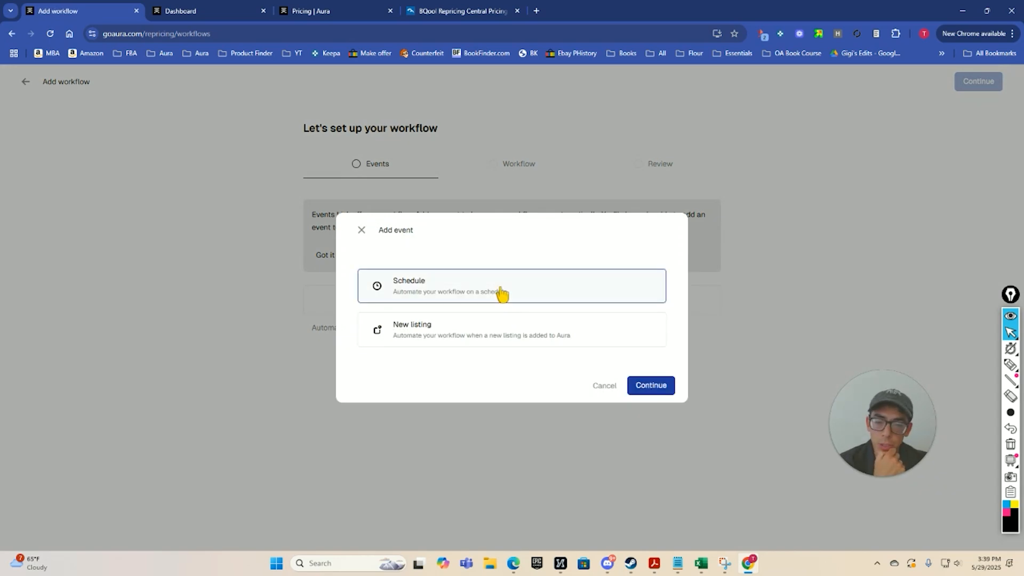
{"action": "left_click", "coordinate": [644, 388]}
Set the schedule event to run daily at 01:00, add it, and proceed to the Workflow stage.
{"action": "left_click", "coordinate": [451, 320]}
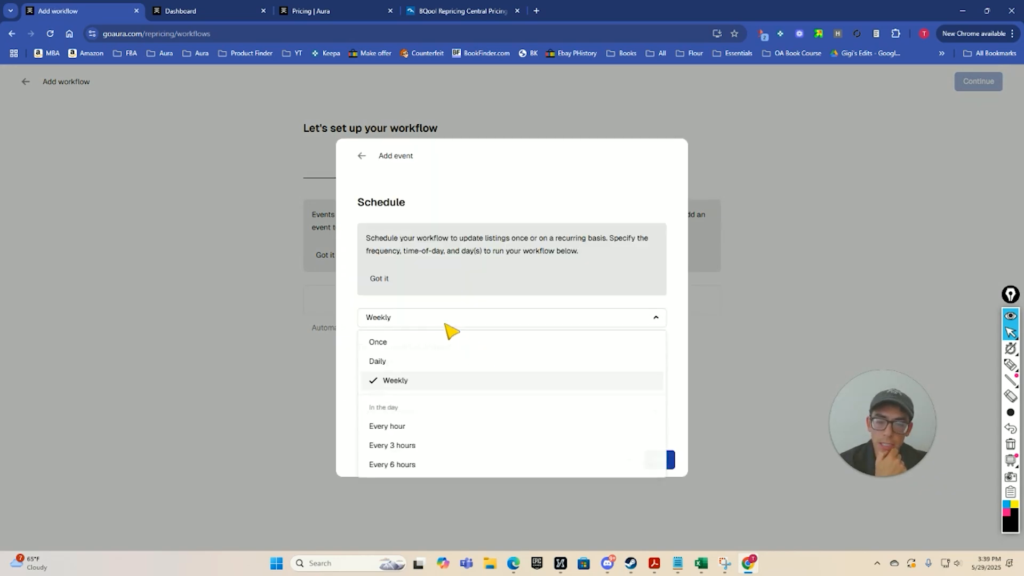
{"action": "left_click", "coordinate": [401, 365]}
{"action": "left_click", "coordinate": [373, 389]}
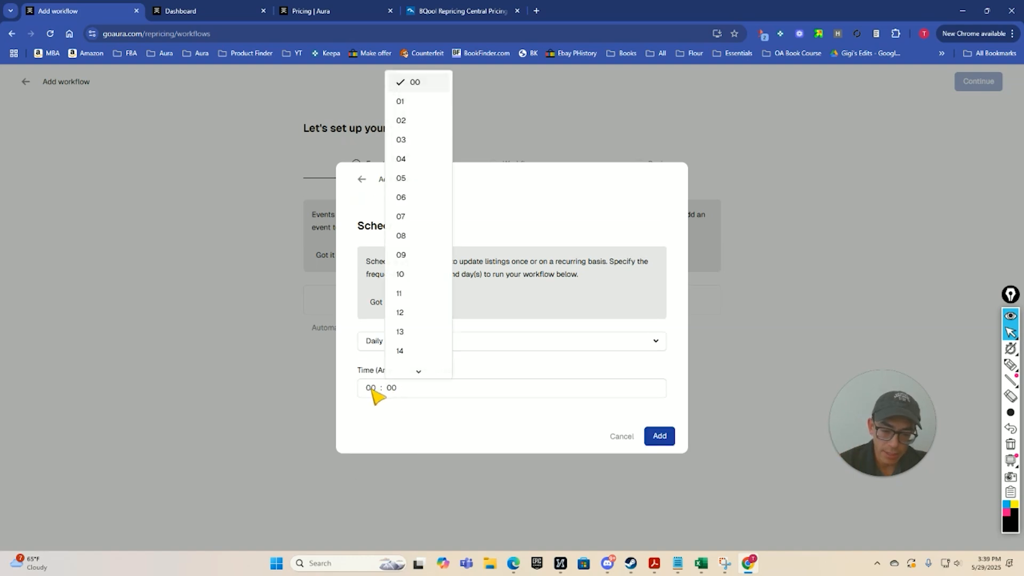
{"action": "left_click", "coordinate": [380, 102]}
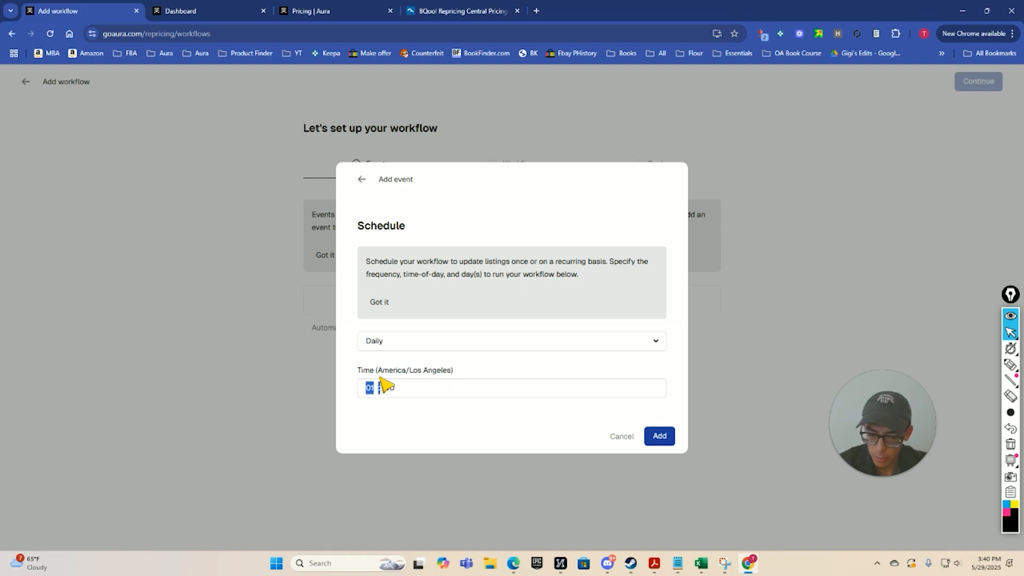
{"action": "left_click_drag", "start_coordinate": [381, 378], "coordinate": [378, 373]}
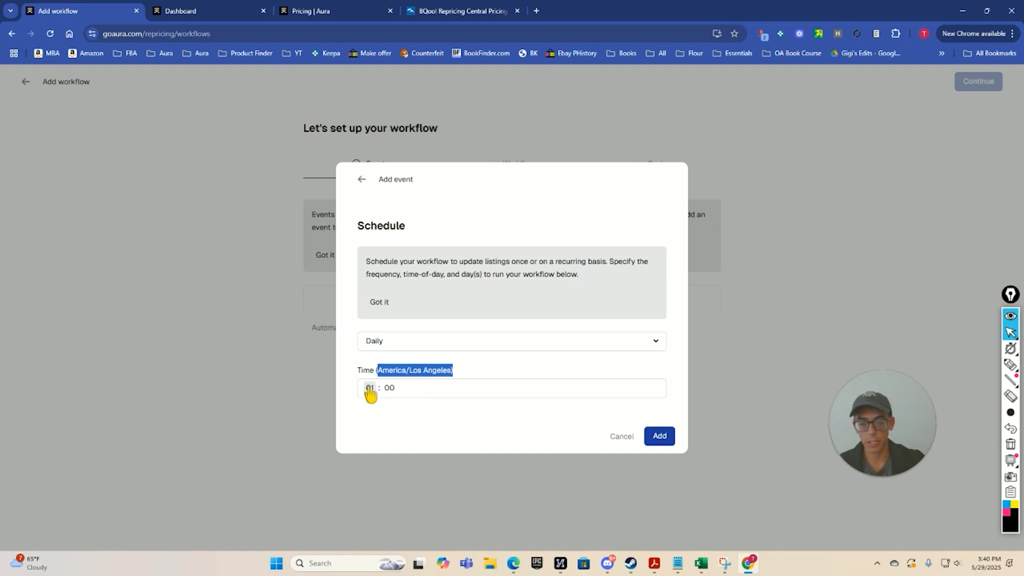
{"action": "left_click", "coordinate": [659, 435]}
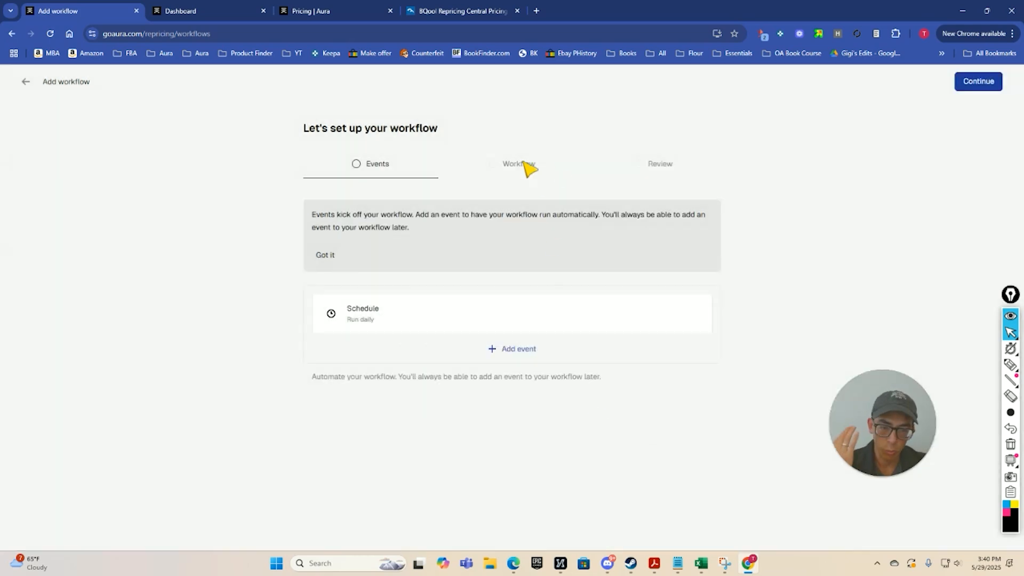
{"action": "left_click", "coordinate": [979, 88]}
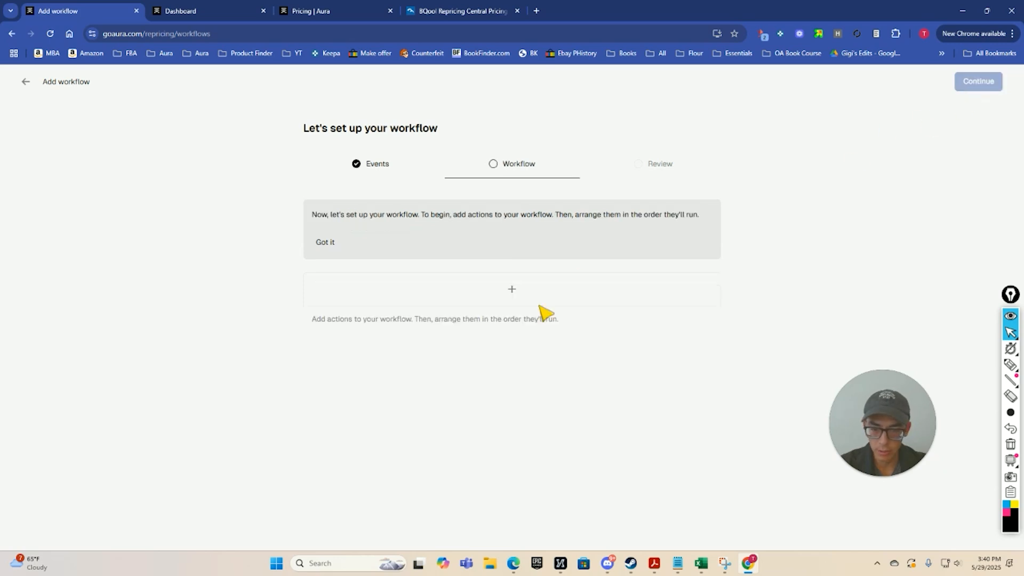
Add a Pause repricing action of 30 minutes using max price, and remove it from the workflow again.
{"action": "left_click", "coordinate": [511, 290]}
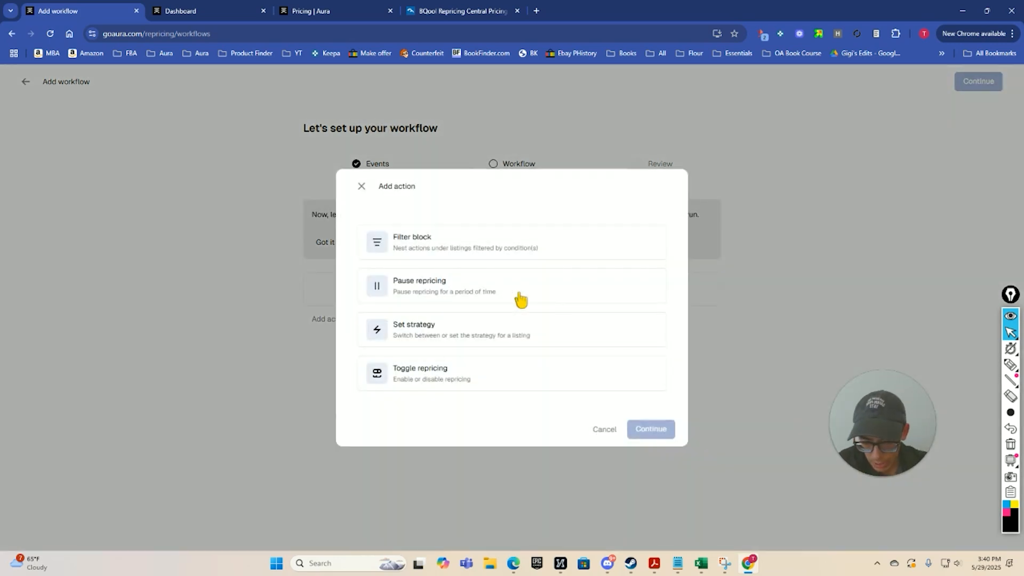
{"action": "left_click", "coordinate": [520, 296]}
{"action": "left_click", "coordinate": [651, 435]}
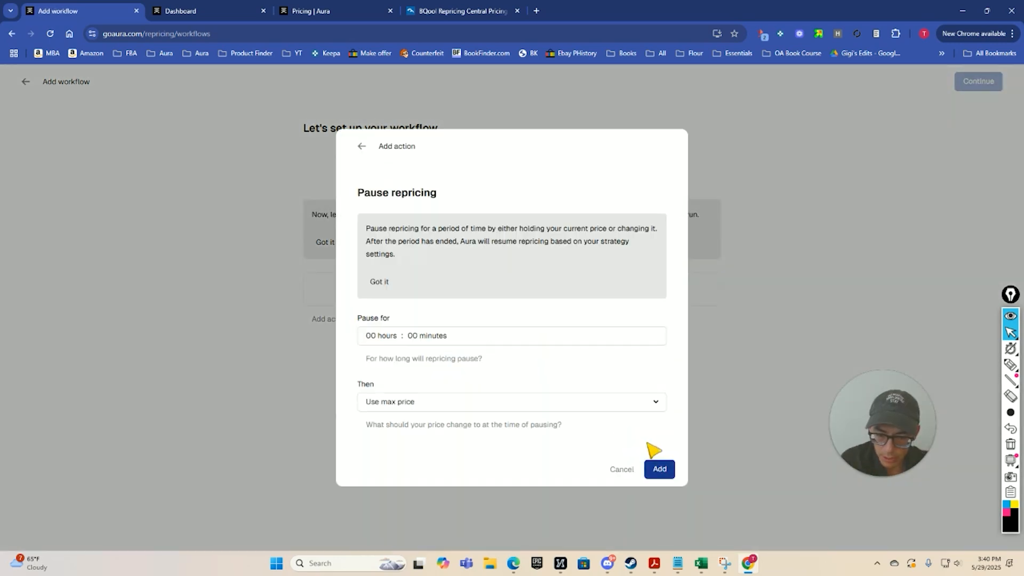
{"action": "left_click", "coordinate": [418, 336]}
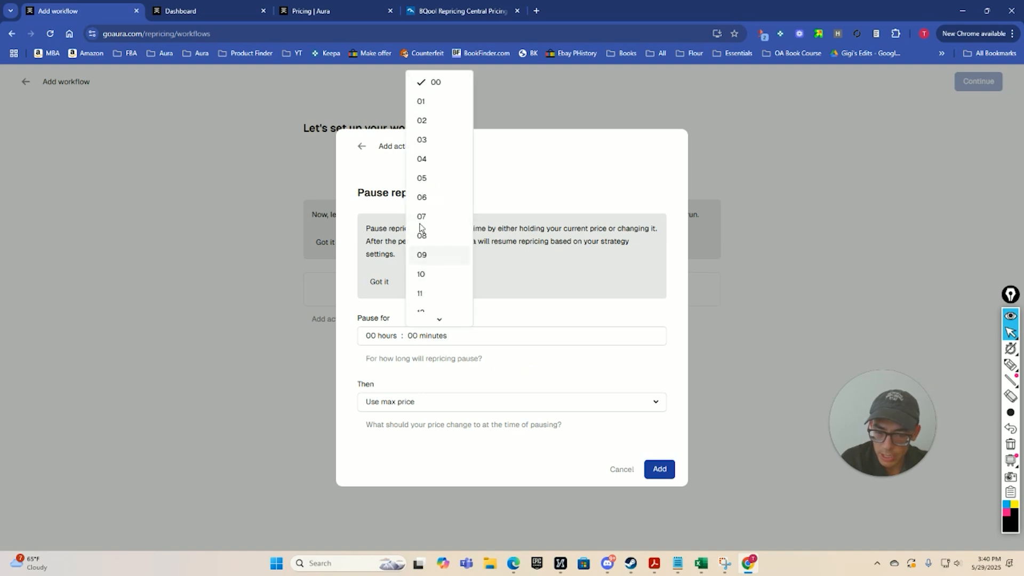
{"action": "scroll", "coordinate": [434, 251], "scroll_direction": "down", "scroll_amount": 4}
{"action": "scroll", "coordinate": [435, 251], "scroll_direction": "down", "scroll_amount": 1}
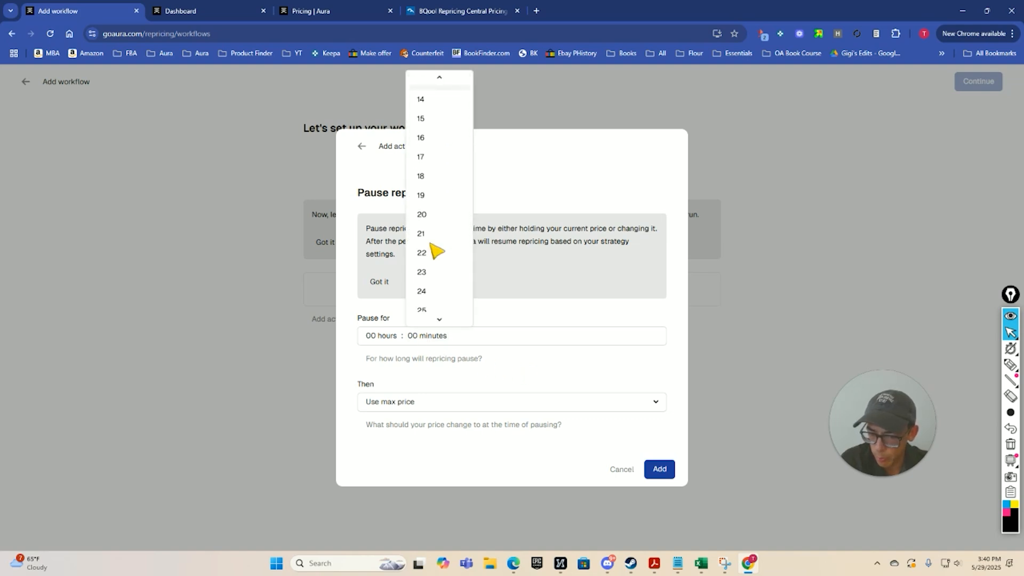
{"action": "left_click", "coordinate": [421, 300]}
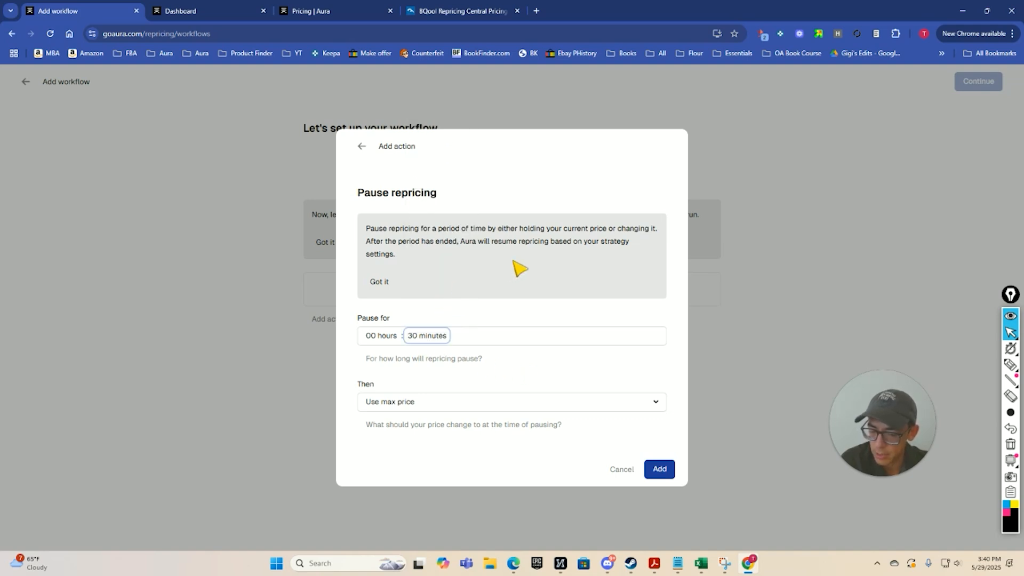
{"action": "left_click", "coordinate": [654, 468]}
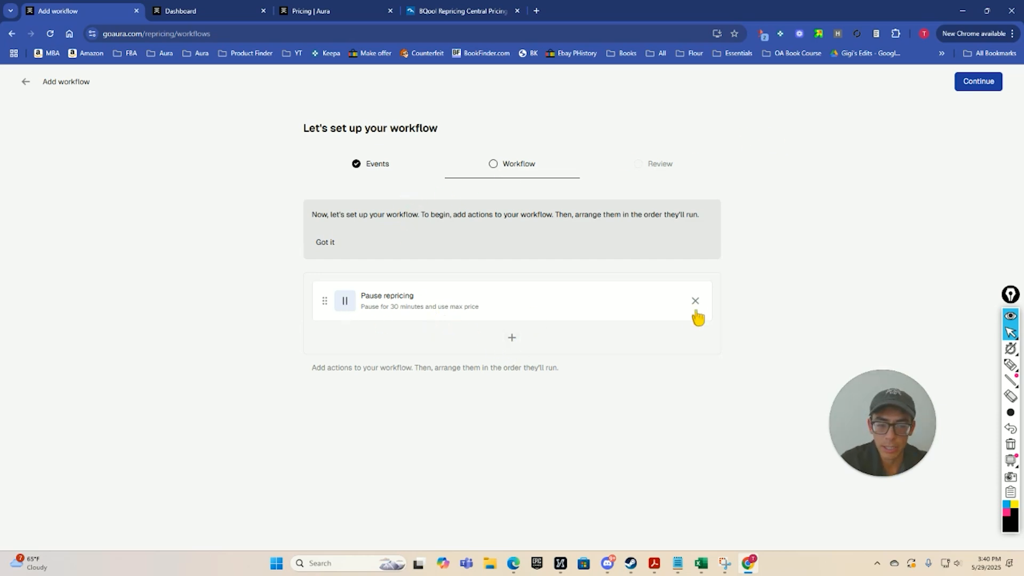
{"action": "left_click", "coordinate": [695, 301]}
Add a filter block by age of inventory for listings with more than 0 units aged 0-180 days.
{"action": "left_click", "coordinate": [509, 292]}
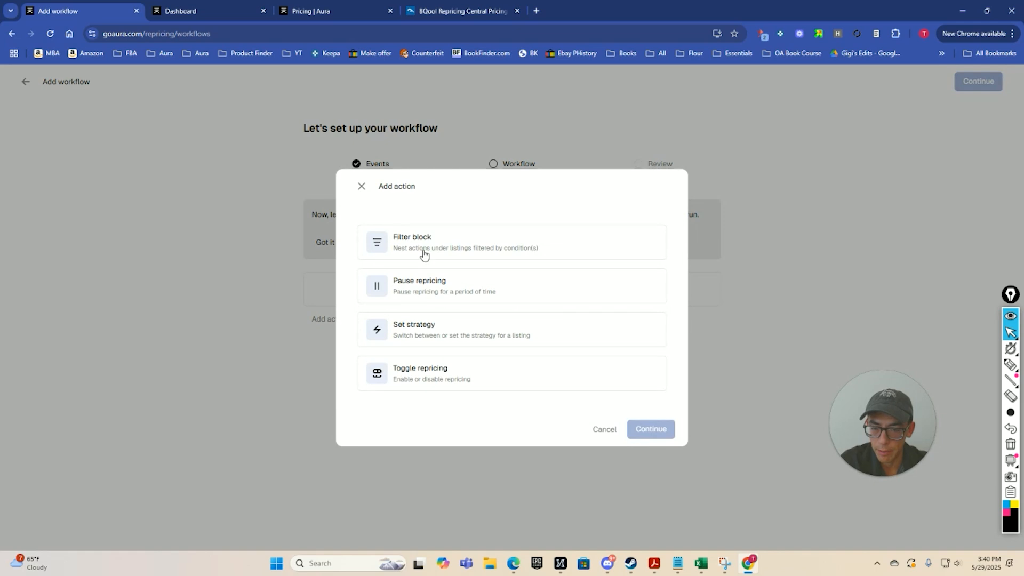
{"action": "left_click", "coordinate": [459, 246]}
{"action": "left_click", "coordinate": [653, 445]}
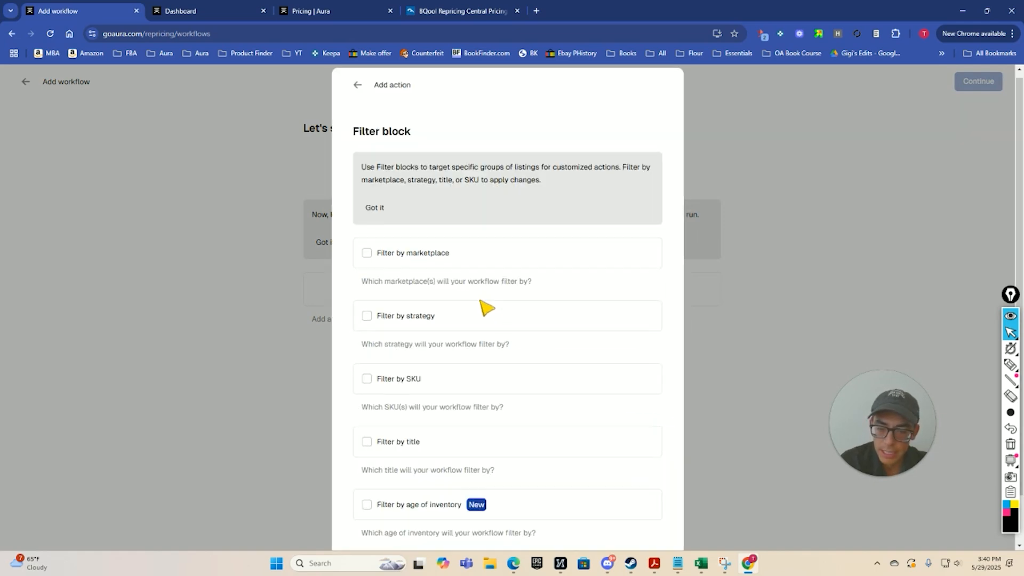
{"action": "scroll", "coordinate": [485, 304], "scroll_direction": "down", "scroll_amount": 1}
{"action": "left_click", "coordinate": [386, 453]}
{"action": "scroll", "coordinate": [577, 402], "scroll_direction": "down", "scroll_amount": 1}
{"action": "left_click", "coordinate": [603, 448]}
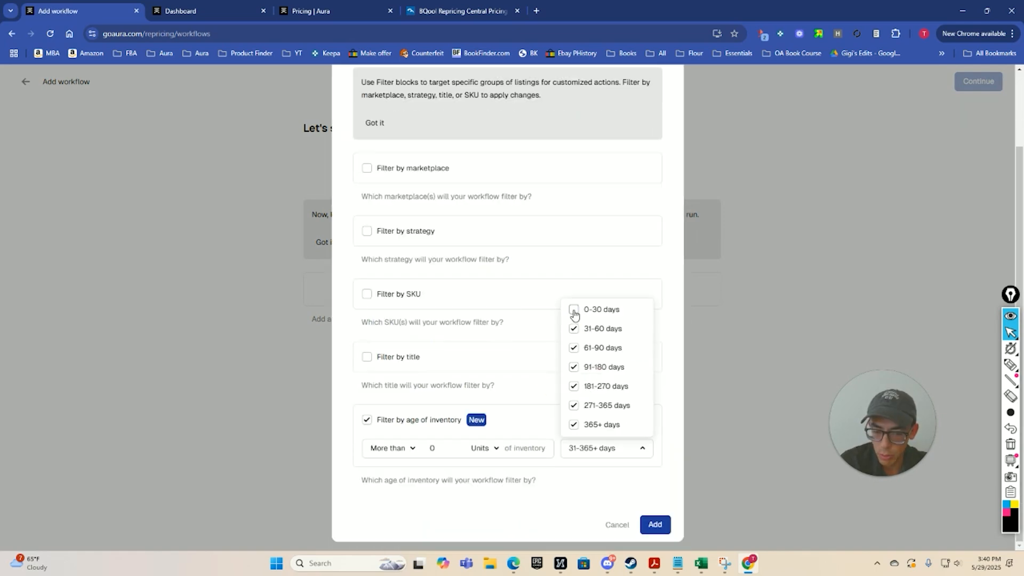
{"action": "left_click", "coordinate": [575, 406]}
{"action": "left_click", "coordinate": [575, 426]}
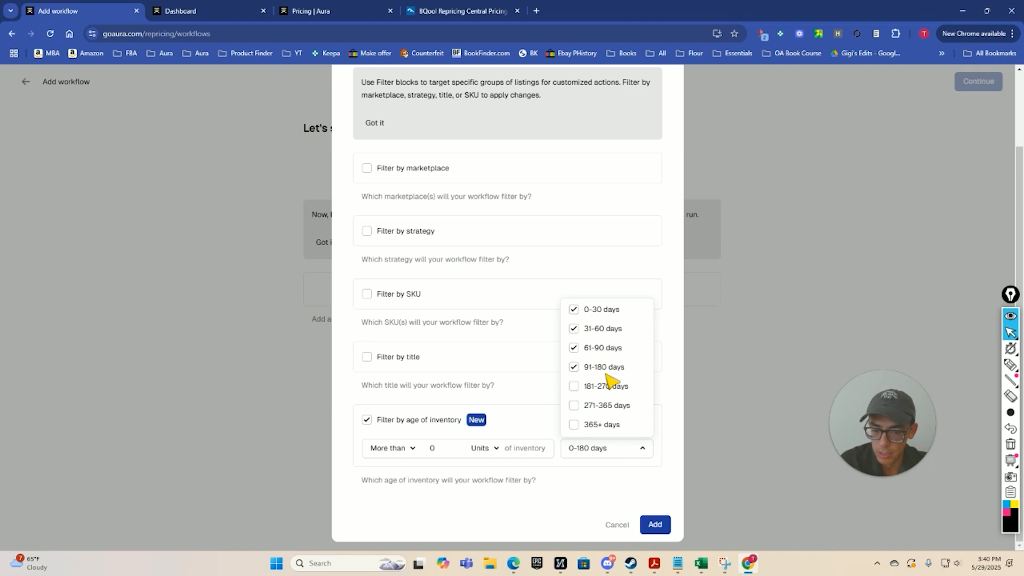
{"action": "left_click", "coordinate": [656, 525]}
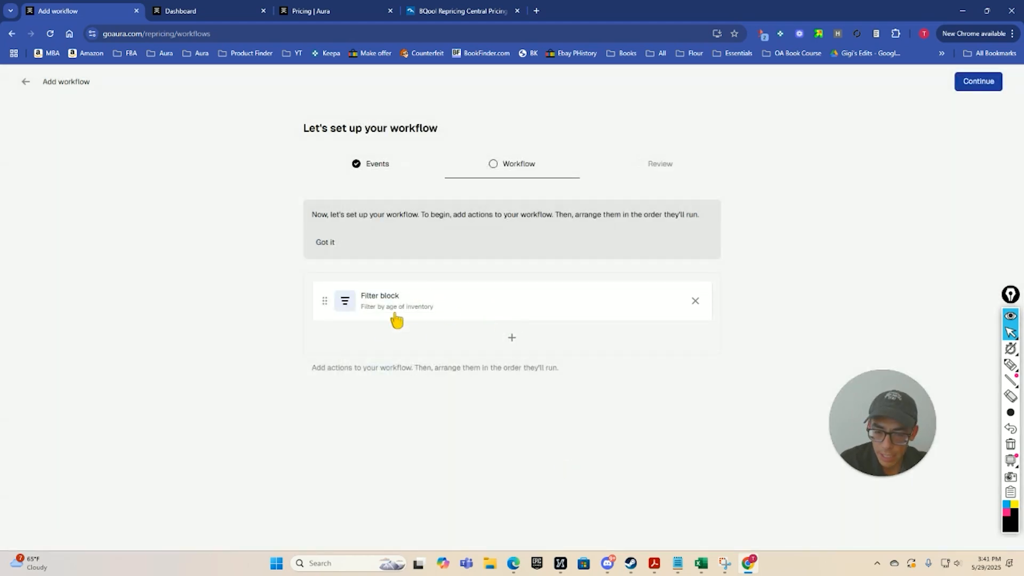
Add a Pause repricing action of 30 minutes using max price and nest it under the age-of-inventory filter block.
{"action": "left_click", "coordinate": [511, 340]}
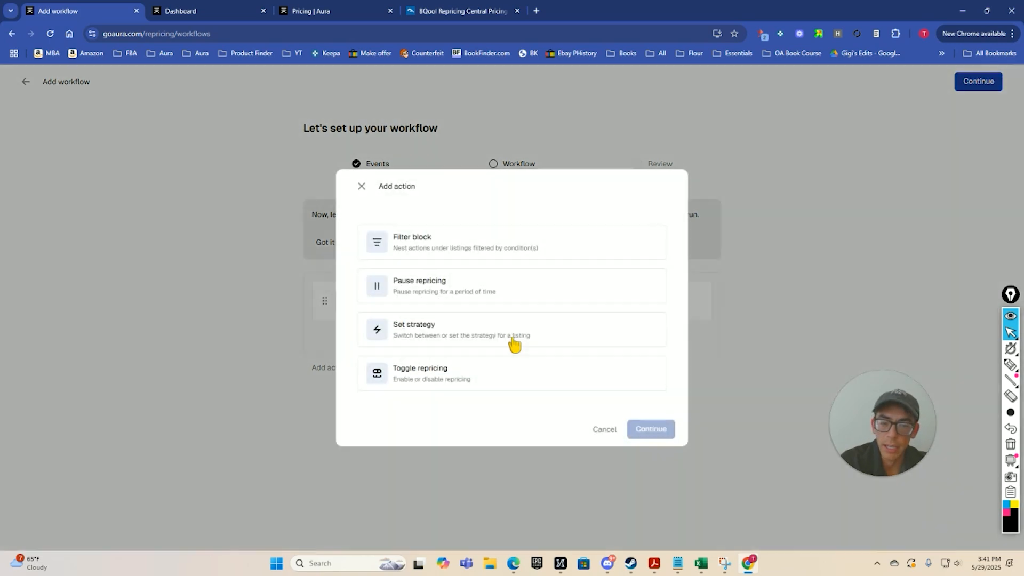
{"action": "left_click", "coordinate": [457, 285]}
{"action": "left_click", "coordinate": [652, 431]}
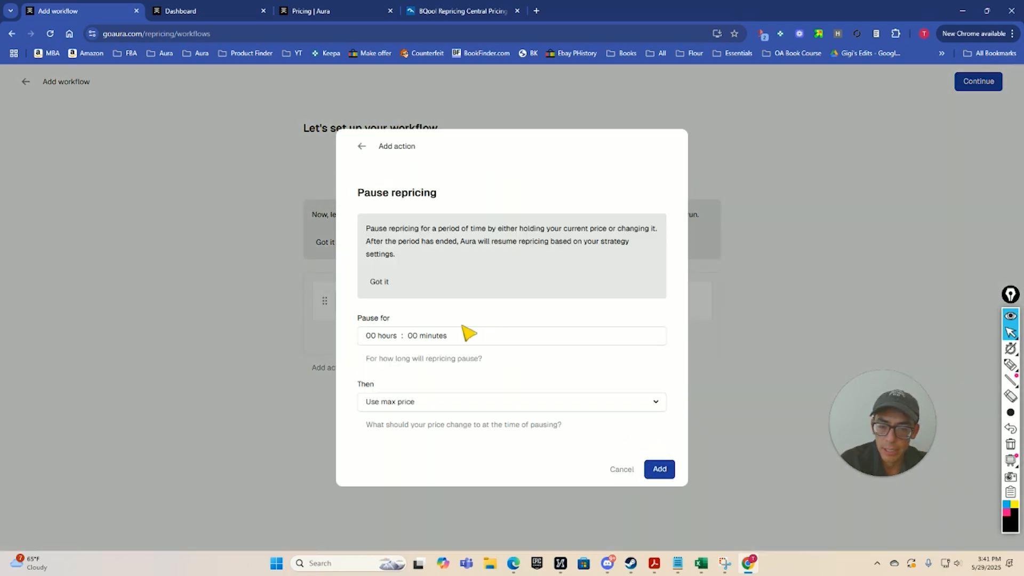
{"action": "left_click", "coordinate": [416, 337]}
{"action": "scroll", "coordinate": [439, 261], "scroll_direction": "down", "scroll_amount": 8}
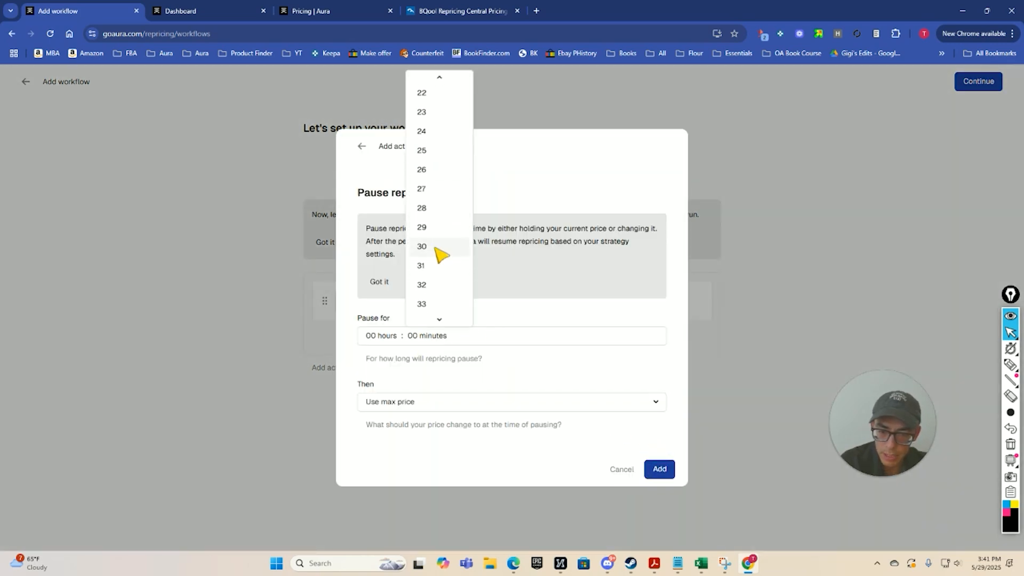
{"action": "left_click", "coordinate": [426, 246]}
{"action": "left_click", "coordinate": [660, 470]}
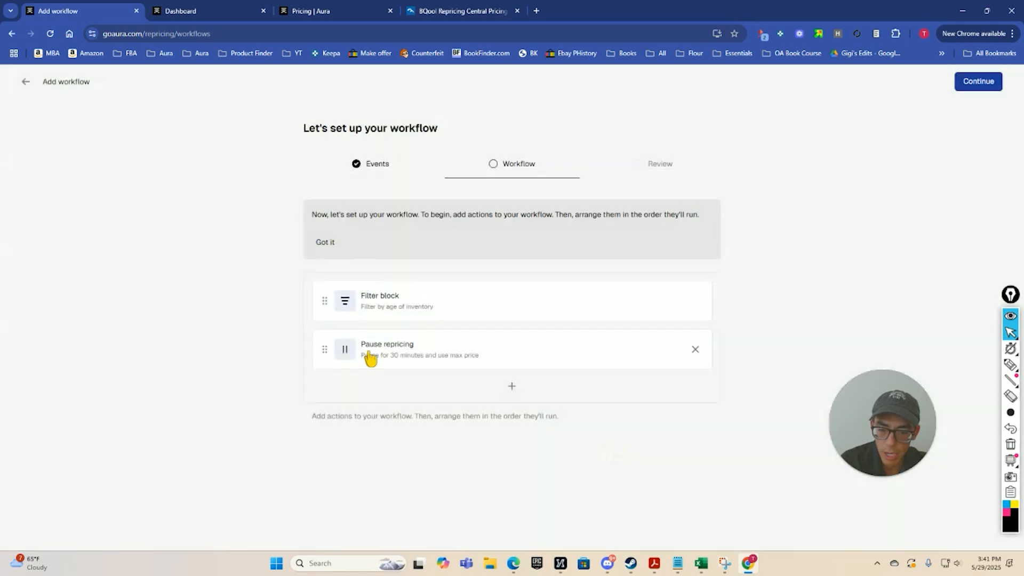
{"action": "left_click_drag", "start_coordinate": [324, 349], "coordinate": [375, 348]}
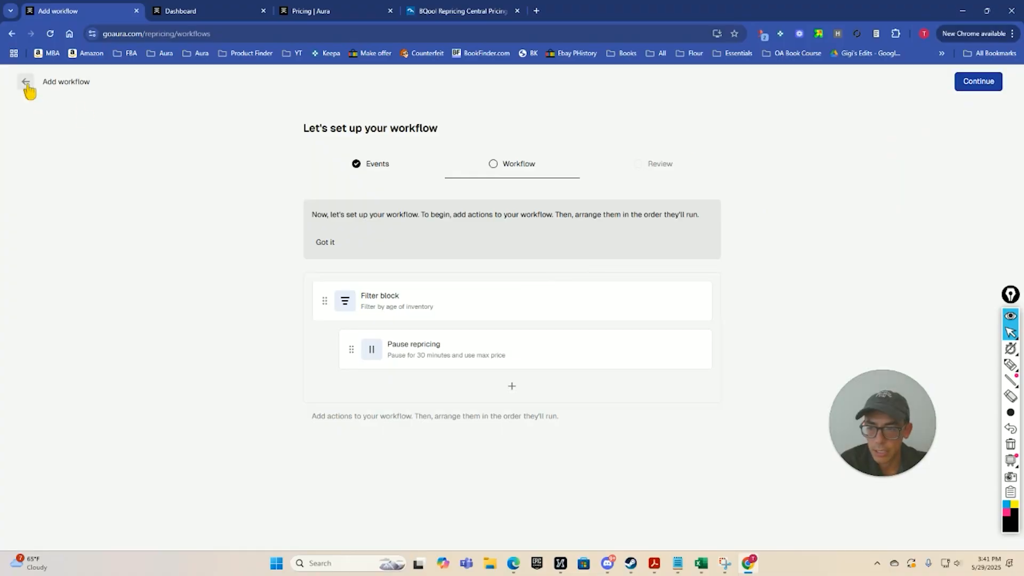
Leave the new workflow's setup without finishing it and return to the Workflows list.
{"action": "left_click", "coordinate": [25, 82]}
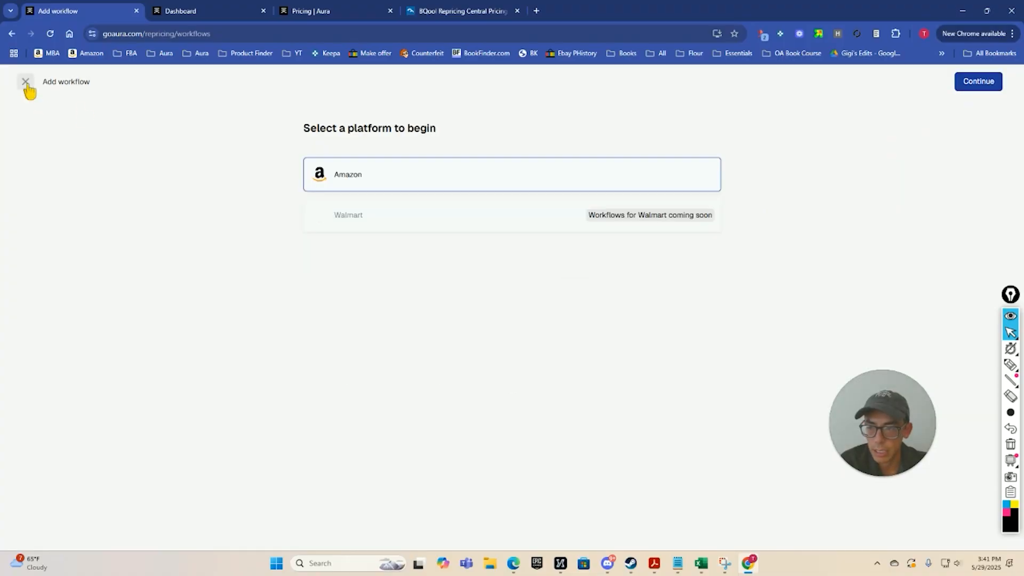
{"action": "left_click", "coordinate": [26, 83]}
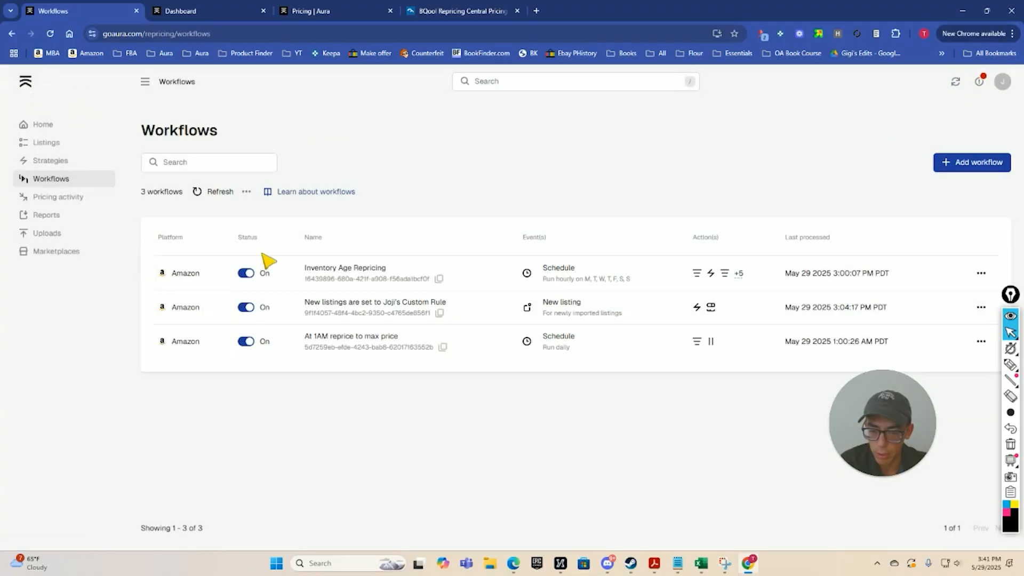